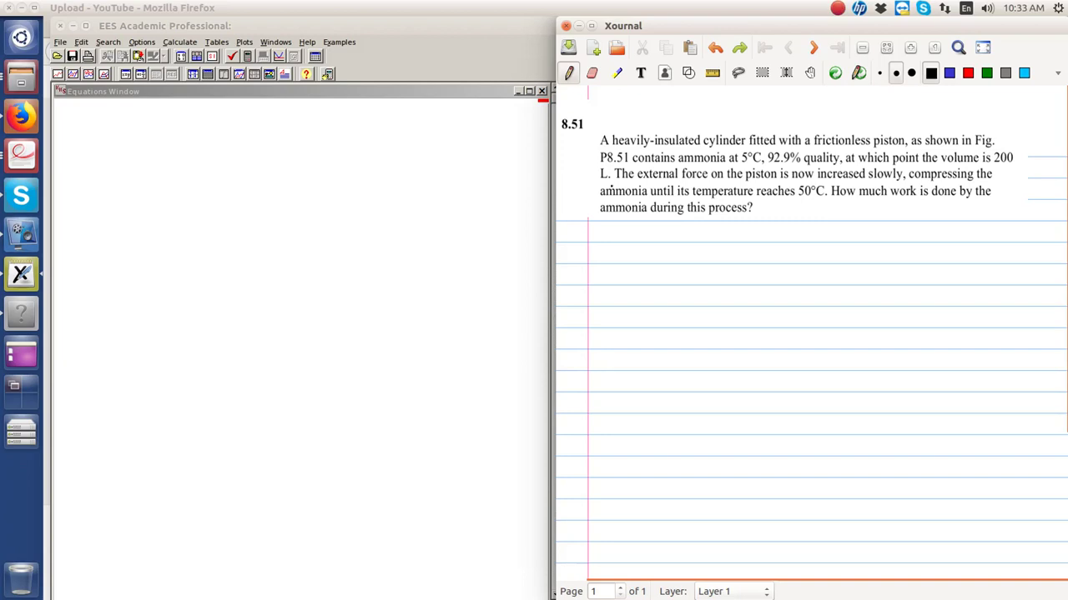
- Underline 8.51 and draw the cylinder walls and piston as straight lines
left_click_drag(558, 134, 586, 131)
left_click(688, 72)
mouse_move(631, 254)
left_mouse_down()
mouse_move(634, 313)
mouse_move(836, 318)
left_mouse_up()
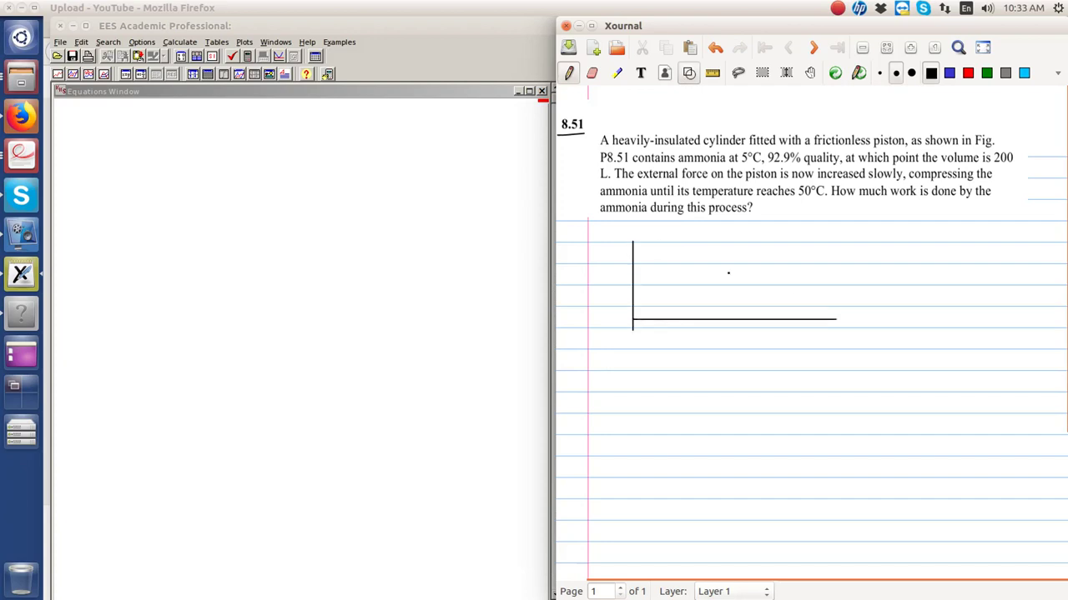
left_click_drag(637, 243, 836, 244)
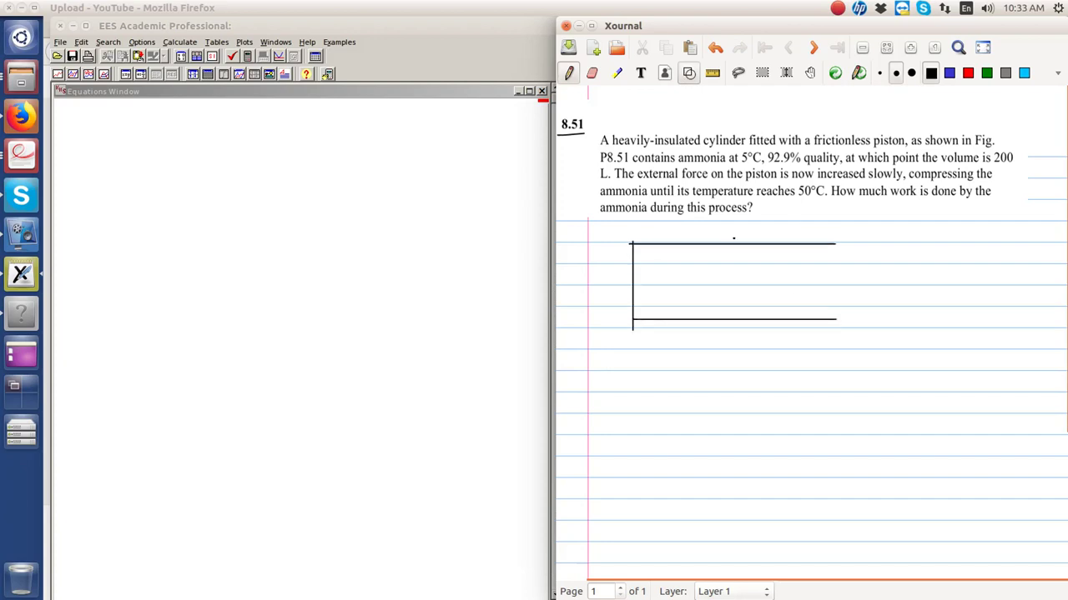
left_click_drag(738, 242, 746, 320)
- Hatch the piston, then hatch the cylinder's top and bottom walls in blue as insulation
left_click(689, 73)
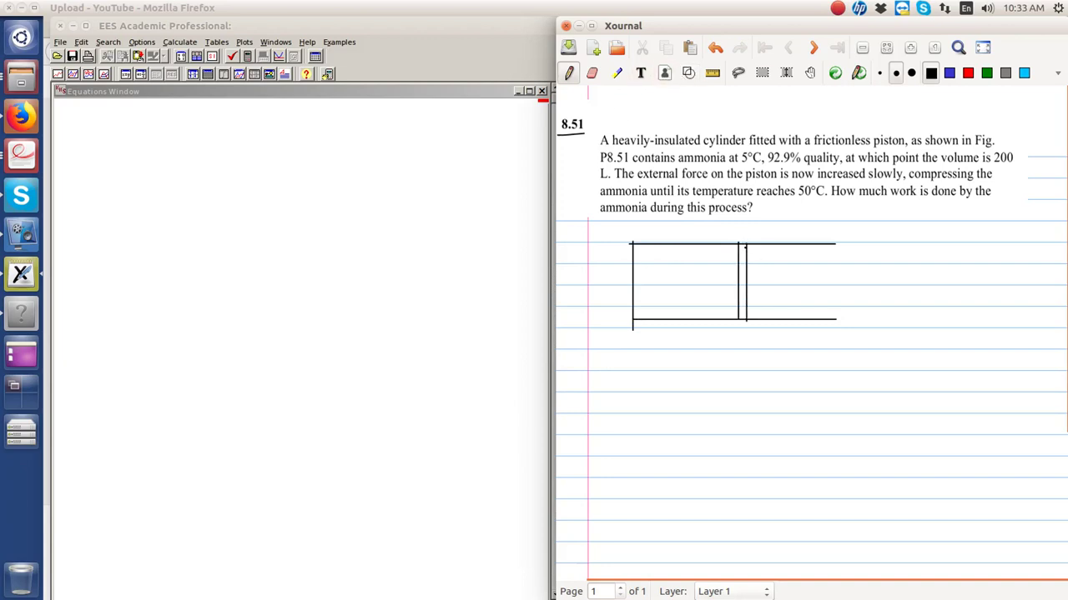
left_click_drag(744, 247, 742, 319)
left_click(950, 73)
mouse_move(627, 247)
left_mouse_down()
mouse_move(653, 234)
mouse_move(744, 238)
mouse_move(631, 248)
mouse_move(624, 300)
mouse_move(638, 327)
mouse_move(737, 322)
left_mouse_up()
mouse_move(591, 356)
left_mouse_down()
mouse_move(609, 374)
mouse_move(651, 355)
mouse_move(672, 364)
mouse_move(680, 352)
mouse_move(756, 372)
mouse_move(776, 359)
left_mouse_up()
- Write 'Insulated: Q12 = 0' beneath the cylinder
left_click(626, 364)
left_click(625, 371)
left_click(767, 362)
left_click_drag(764, 365, 778, 365)
mouse_move(794, 357)
left_mouse_down()
mouse_move(794, 369)
mouse_move(792, 357)
left_mouse_up()
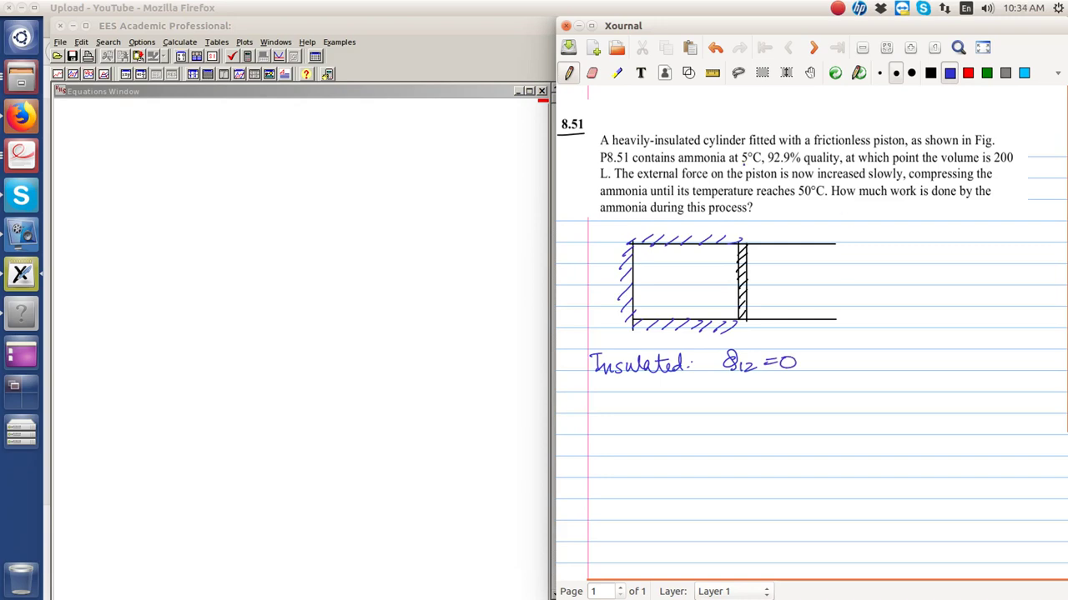
- Underline 5°C, 92.9% and write state 1: NH3, T1 = 5°C, x = 0.929
left_click_drag(742, 164, 801, 164)
left_click_drag(857, 250, 859, 264)
left_click_drag(858, 244, 905, 220)
left_click_drag(909, 233, 909, 220)
left_click_drag(909, 220, 914, 235)
mouse_move(919, 230)
left_mouse_down()
mouse_move(920, 242)
mouse_move(882, 248)
mouse_move(907, 265)
left_mouse_up()
mouse_move(918, 247)
left_mouse_down()
mouse_move(933, 264)
mouse_move(974, 262)
left_mouse_up()
left_click(980, 261)
mouse_move(976, 250)
left_mouse_down()
mouse_move(965, 264)
mouse_move(1004, 249)
mouse_move(1039, 262)
left_mouse_up()
left_click(1011, 259)
mouse_move(1043, 260)
left_mouse_down()
mouse_move(1052, 251)
mouse_move(1041, 264)
left_mouse_up()
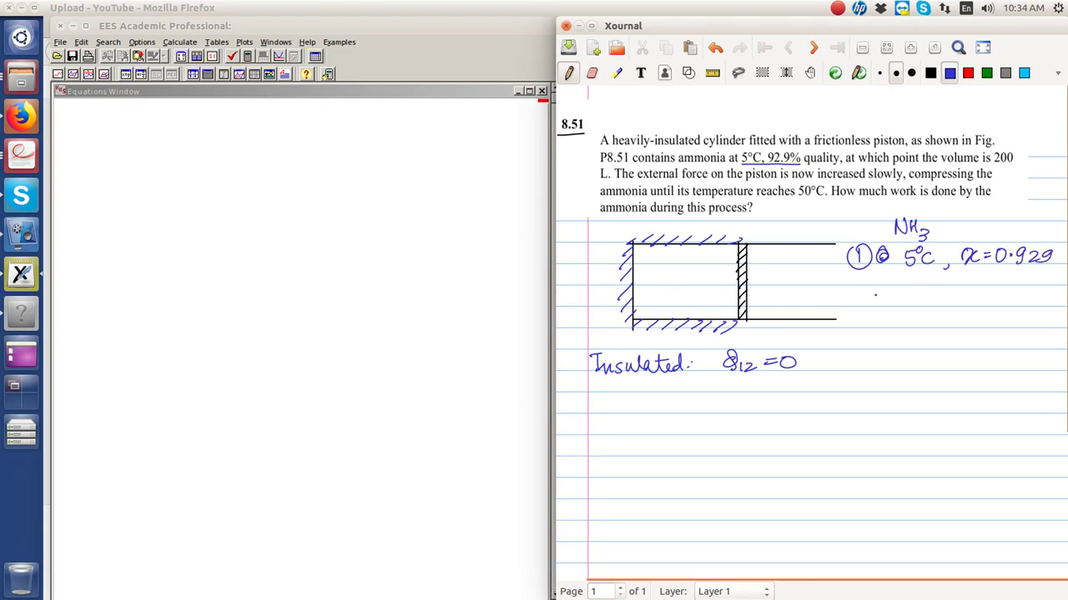
- Write Volume = 200 L = 200×10⁻³ m³ and erase a stray mark near circled 1
mouse_move(879, 273)
left_mouse_down()
mouse_move(884, 294)
mouse_move(902, 276)
mouse_move(951, 292)
left_mouse_up()
left_click_drag(957, 283, 1037, 290)
mouse_move(963, 311)
left_mouse_down()
mouse_move(975, 310)
mouse_move(975, 325)
mouse_move(982, 312)
left_mouse_up()
left_click_drag(993, 311, 1013, 325)
mouse_move(1014, 312)
left_mouse_down()
mouse_move(1004, 324)
mouse_move(1017, 325)
left_mouse_up()
left_click_drag(1028, 311, 1041, 311)
left_click_drag(1028, 330, 1046, 341)
left_click_drag(1049, 322, 1025, 350)
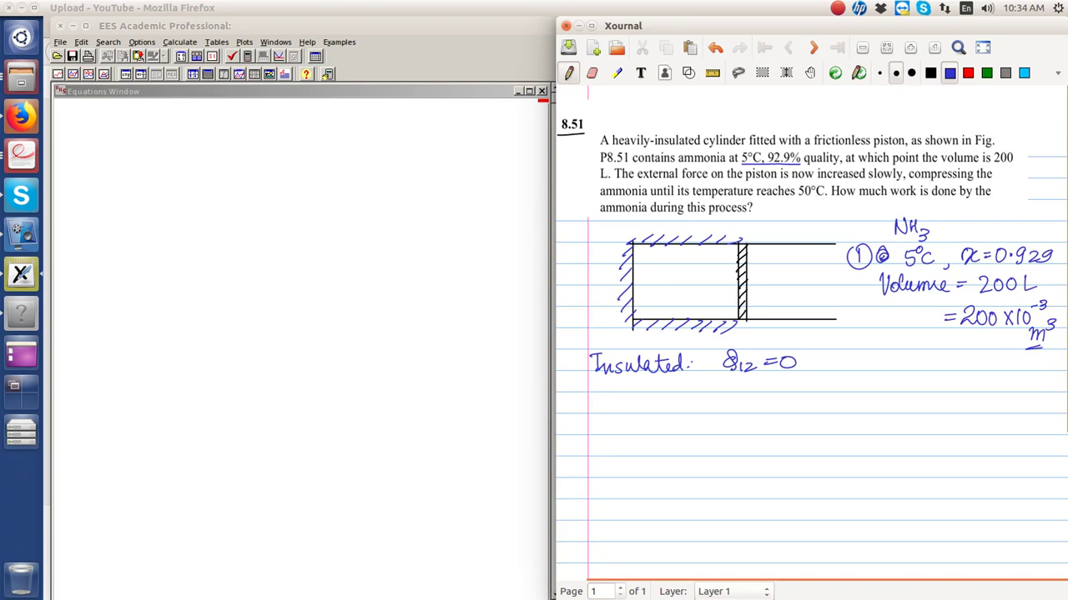
mouse_move(884, 251)
left_mouse_down()
mouse_move(876, 266)
mouse_move(885, 254)
left_mouse_up()
- Mark state 2 with a circled 2 and draw the labelled Fext arrow on the piston
left_click_drag(855, 352, 869, 367)
mouse_move(863, 346)
left_mouse_down()
mouse_move(851, 366)
mouse_move(864, 346)
left_mouse_up()
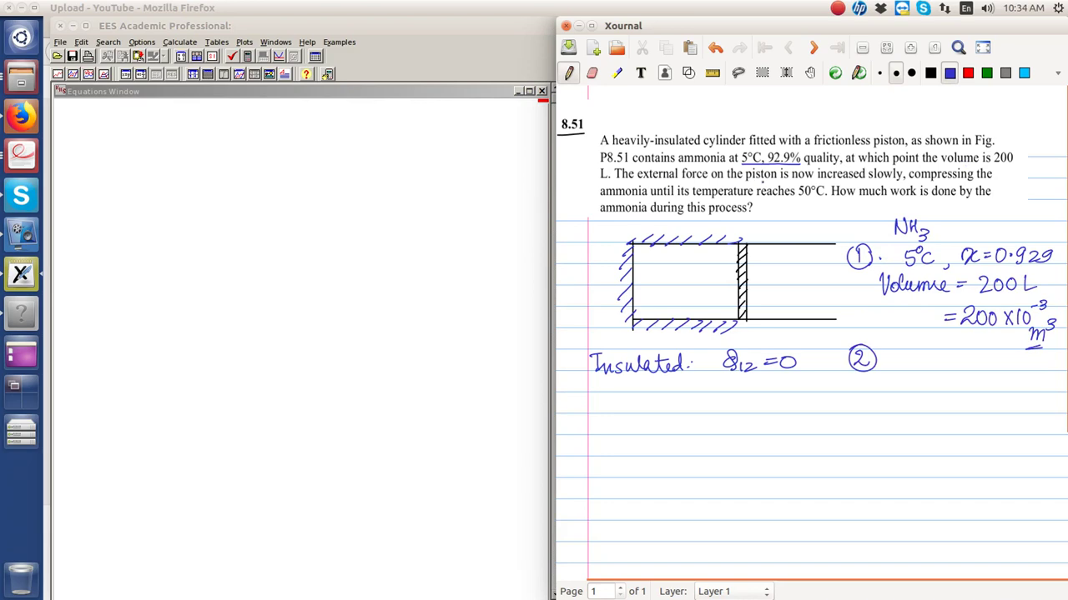
left_click_drag(799, 273, 754, 273)
left_click_drag(753, 274, 776, 309)
left_click_drag(776, 288, 802, 297)
left_click_drag(809, 290, 810, 305)
left_click_drag(804, 295, 814, 295)
mouse_move(750, 268)
left_mouse_down()
mouse_move(771, 280)
mouse_move(763, 278)
left_mouse_up()
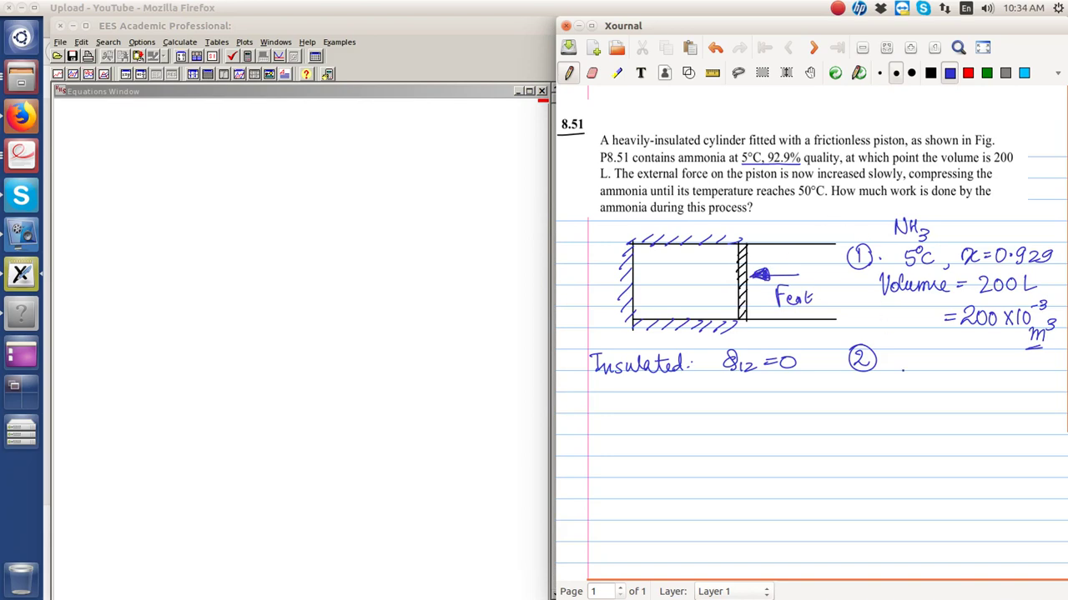
- Write T2 = 50°C for state 2, label T1, and note 'Slow compression' below Insulated
mouse_move(899, 357)
left_mouse_down()
mouse_move(898, 377)
mouse_move(911, 355)
left_mouse_up()
mouse_move(903, 370)
left_mouse_down()
mouse_move(919, 379)
mouse_move(929, 363)
left_mouse_up()
mouse_move(918, 369)
left_mouse_down()
mouse_move(942, 373)
mouse_move(956, 360)
left_mouse_up()
left_click_drag(964, 354, 984, 372)
left_click_drag(877, 251, 896, 251)
left_click_drag(885, 251, 892, 273)
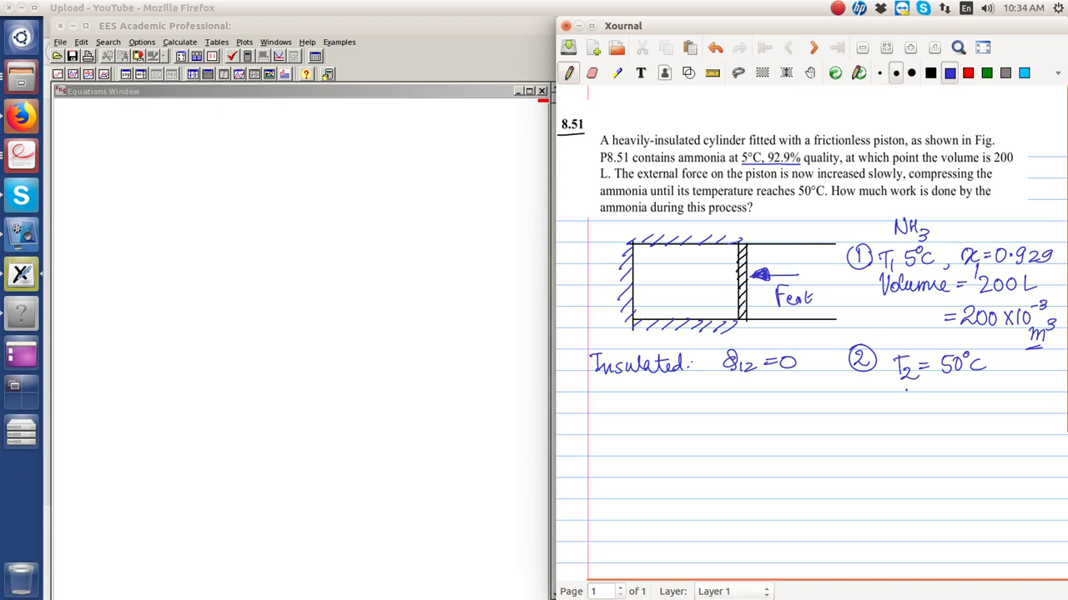
mouse_move(589, 384)
left_mouse_down()
mouse_move(588, 397)
mouse_move(669, 392)
mouse_move(678, 408)
mouse_move(696, 392)
mouse_move(741, 391)
left_mouse_up()
mouse_move(617, 417)
left_mouse_down()
mouse_move(797, 401)
mouse_move(799, 419)
left_mouse_up()
- Add 'Reversible', underline Q12 = 0, and write Adiabatic + Reversible → Isentropic
left_click(726, 414)
left_click_drag(799, 409, 811, 412)
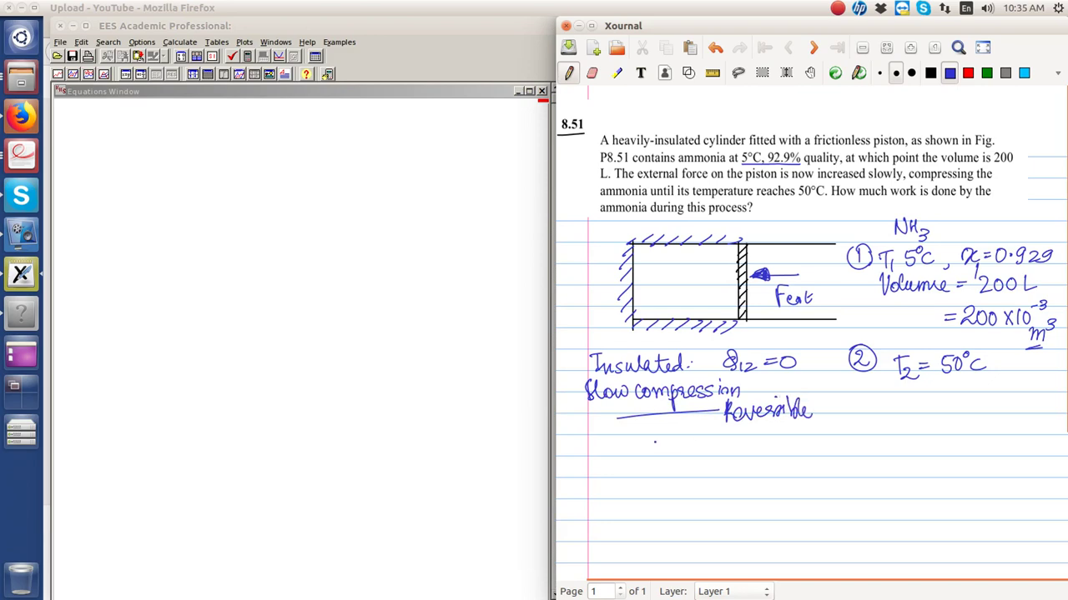
left_click_drag(728, 377, 770, 376)
mouse_move(599, 459)
left_mouse_down()
mouse_move(640, 447)
mouse_move(997, 449)
left_mouse_up()
- Write ds = δQ/T, then erase the added ds ≥ δQ/T inequality
mouse_move(683, 483)
left_mouse_down()
mouse_move(715, 494)
mouse_move(766, 482)
mouse_move(770, 502)
left_mouse_up()
left_click_drag(758, 504, 757, 525)
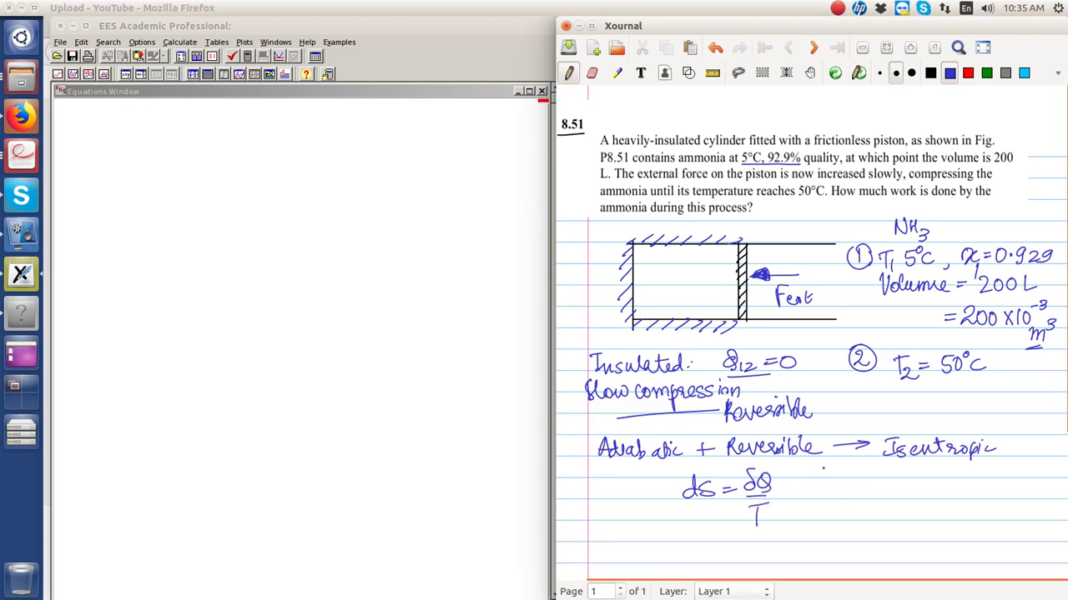
mouse_move(832, 485)
left_mouse_down()
mouse_move(822, 492)
mouse_move(867, 497)
mouse_move(899, 482)
mouse_move(894, 500)
left_mouse_up()
left_click_drag(873, 501, 901, 499)
mouse_move(891, 506)
left_mouse_down()
mouse_move(891, 529)
mouse_move(902, 508)
left_mouse_up()
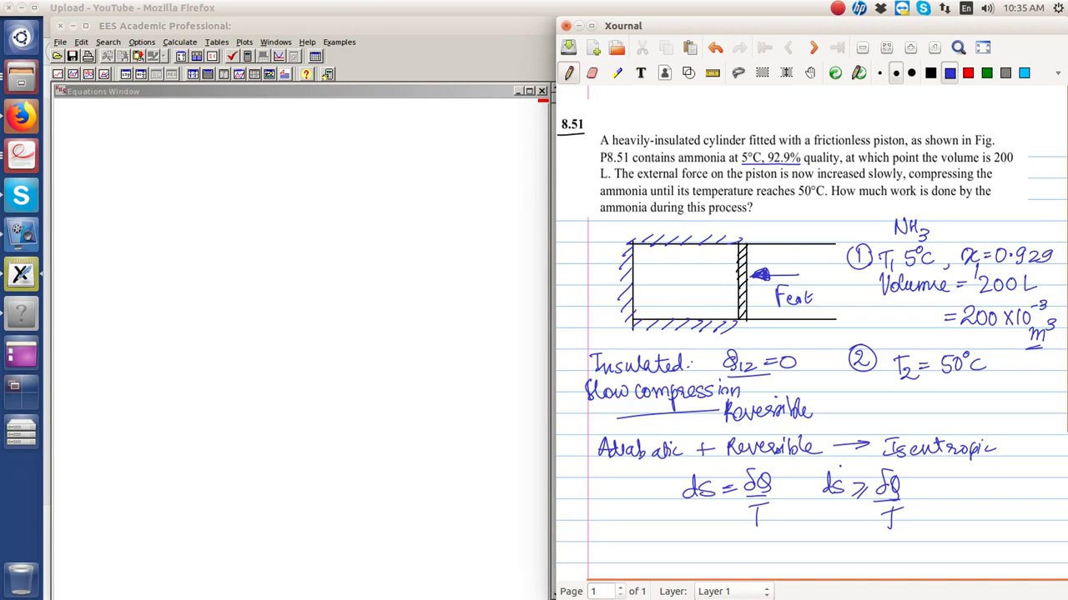
left_click(592, 72)
mouse_move(822, 484)
left_mouse_down()
mouse_move(867, 492)
mouse_move(891, 482)
mouse_move(873, 537)
left_mouse_up()
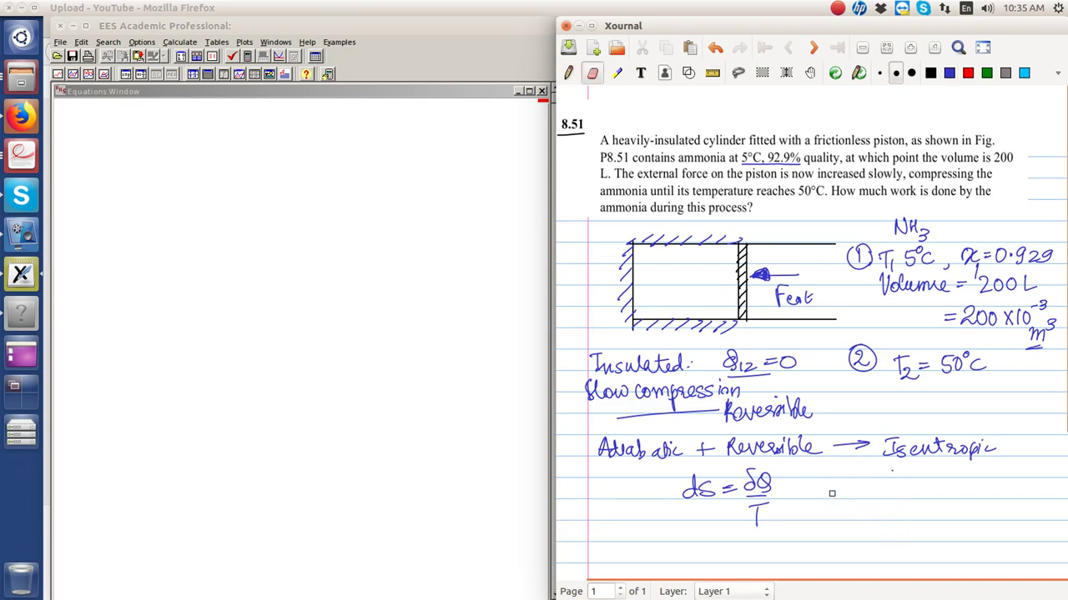
left_click(568, 73)
- Mark δQ as zero, conclude ⇒ S2 = S1, and repeat S2 = S1 under T2 = 50°C
left_click_drag(775, 464, 749, 498)
left_click_drag(748, 500, 722, 524)
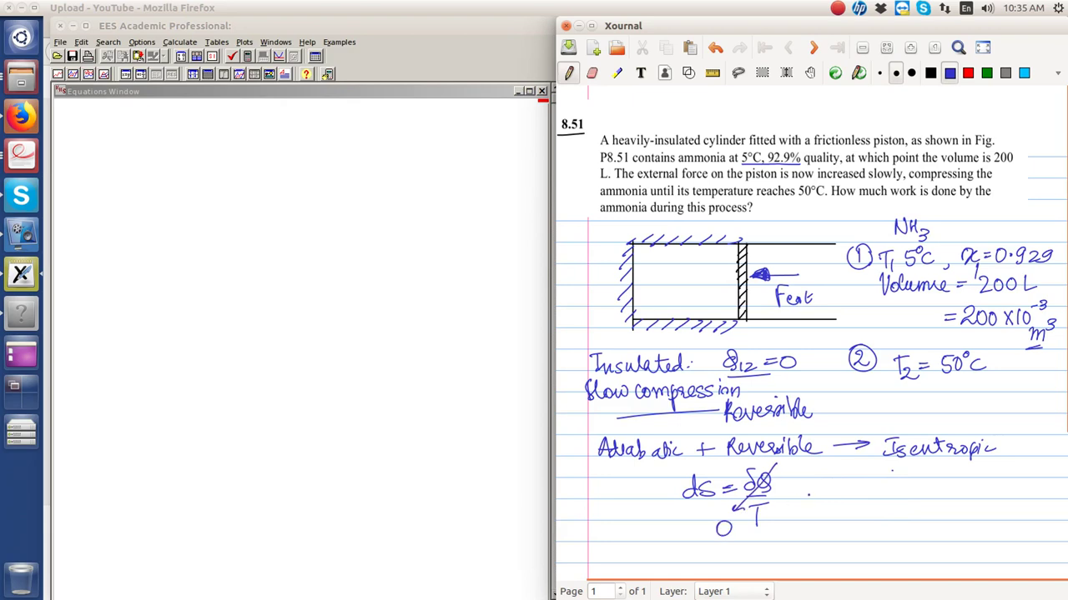
left_click_drag(794, 485, 816, 490)
mouse_move(847, 484)
left_mouse_down()
mouse_move(855, 477)
mouse_move(873, 498)
left_mouse_up()
left_click_drag(877, 487, 890, 486)
left_click_drag(878, 494, 894, 497)
left_click_drag(906, 490, 907, 504)
mouse_move(908, 389)
left_mouse_down()
mouse_move(898, 403)
mouse_move(924, 408)
left_mouse_up()
left_click_drag(930, 395, 944, 400)
mouse_move(956, 390)
left_mouse_down()
mouse_move(946, 404)
mouse_move(964, 411)
left_mouse_up()
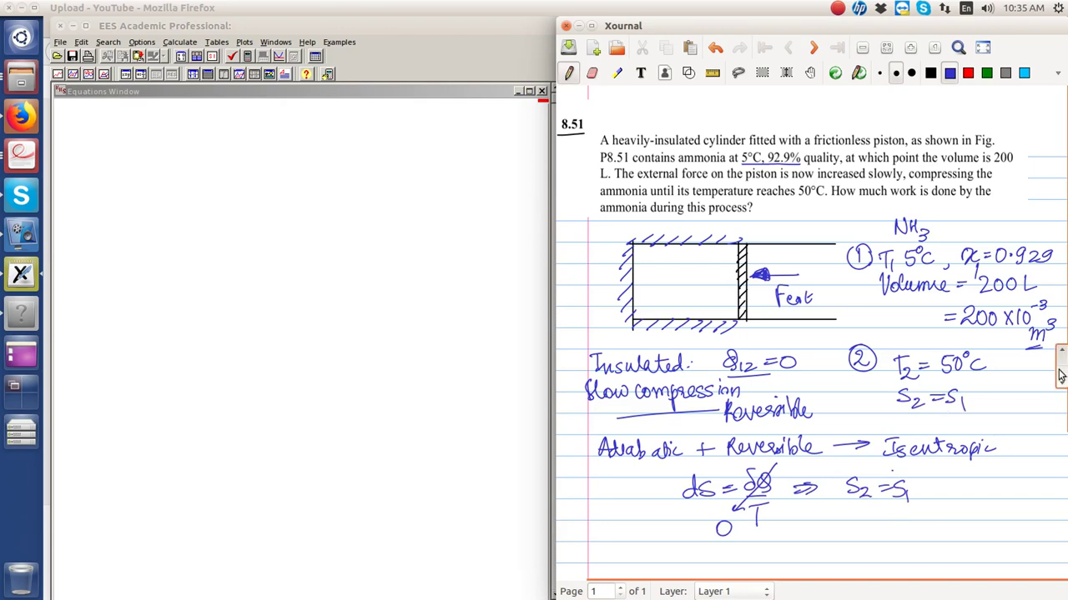
- Below the notes, draw T-s diagram axes labelled T and s
scroll(659, 398, "down", 4)
mouse_move(658, 392)
left_mouse_down()
mouse_move(675, 550)
mouse_move(761, 528)
mouse_move(903, 532)
left_mouse_up()
left_click_drag(650, 409, 665, 412)
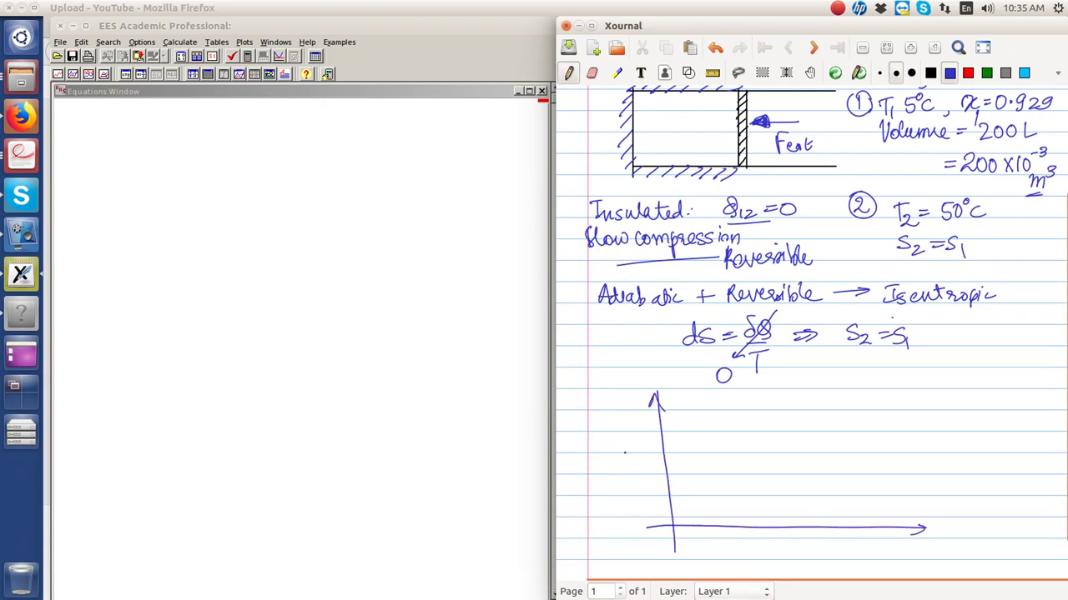
left_click_drag(611, 456, 623, 456)
left_click_drag(617, 457, 618, 474)
left_click_drag(774, 536, 755, 548)
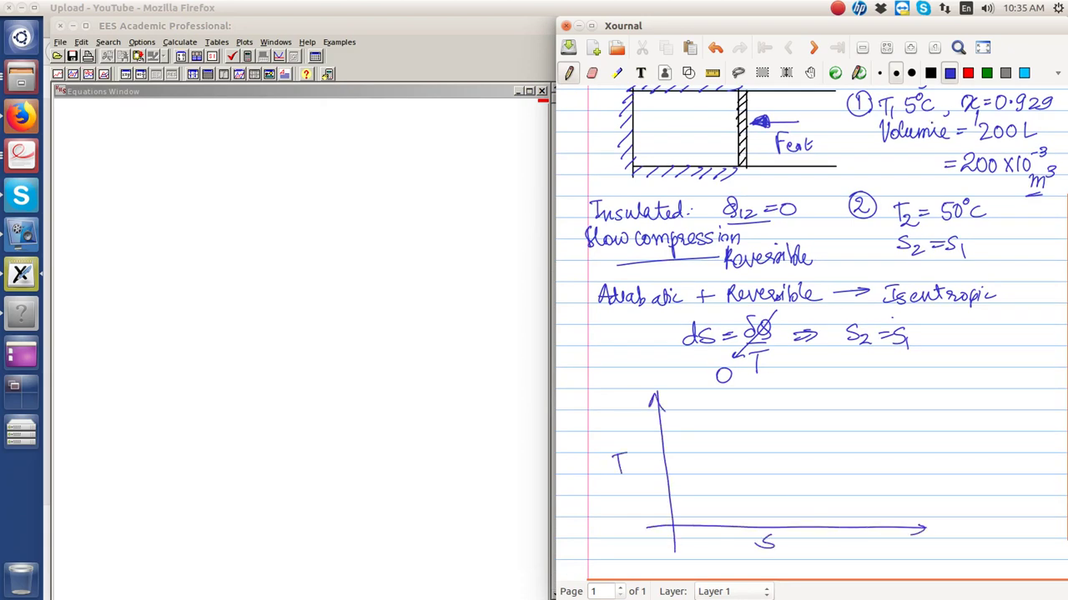
- In green, draw the saturation dome, lower isotherm, state 1, and vertical compression line; underline 0.929
left_click(987, 73)
mouse_move(708, 507)
left_mouse_down()
mouse_move(755, 404)
mouse_move(908, 506)
left_mouse_up()
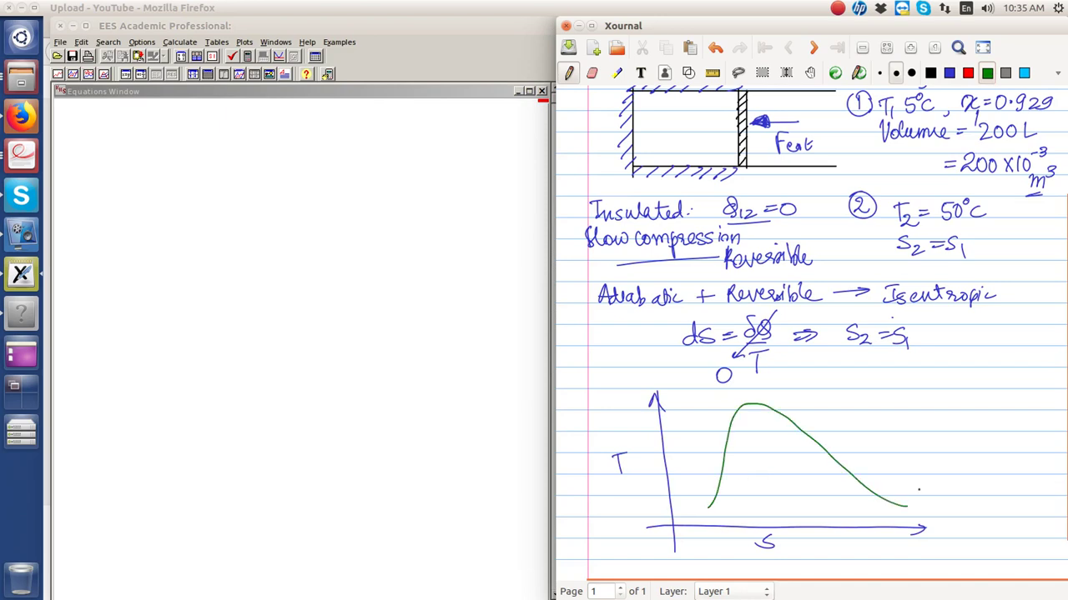
left_click_drag(991, 114, 1052, 111)
left_click_drag(690, 486, 914, 485)
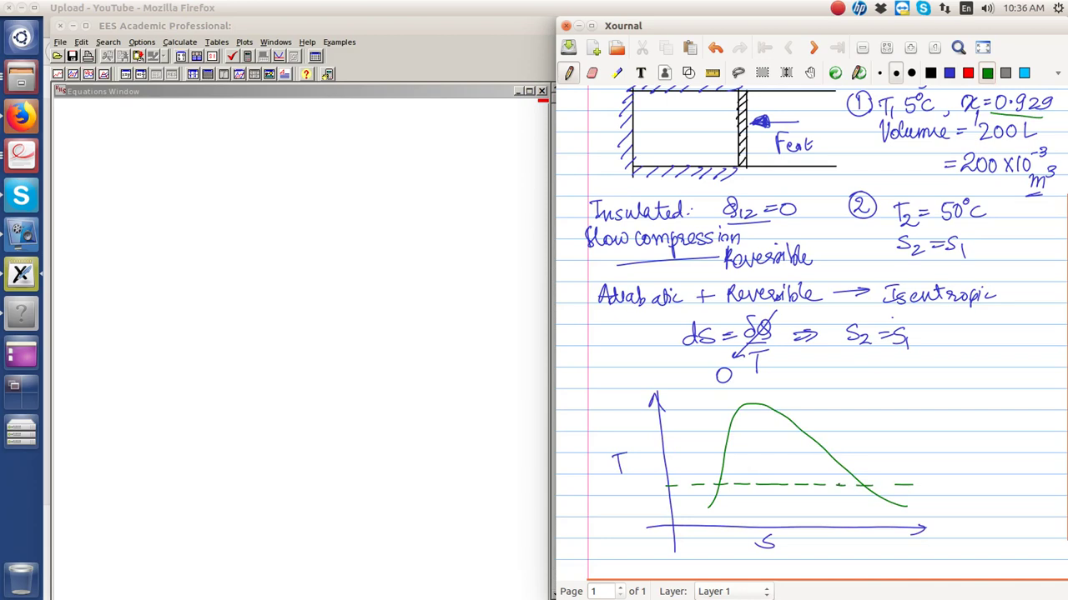
left_click(838, 486)
left_click_drag(837, 486, 831, 407)
- Draw the dashed 50° upper isotherm, label both isotherm temperatures, and arrow the process line upward
left_click_drag(649, 415, 692, 415)
left_click_drag(710, 414, 804, 410)
mouse_move(817, 410)
left_mouse_down()
mouse_move(868, 417)
mouse_move(882, 406)
left_mouse_up()
left_click_drag(888, 396, 897, 415)
left_click_drag(929, 474, 925, 489)
left_click_drag(943, 477, 947, 470)
left_click_drag(958, 478, 957, 488)
mouse_move(833, 429)
left_mouse_down()
mouse_move(840, 445)
mouse_move(832, 434)
left_mouse_up()
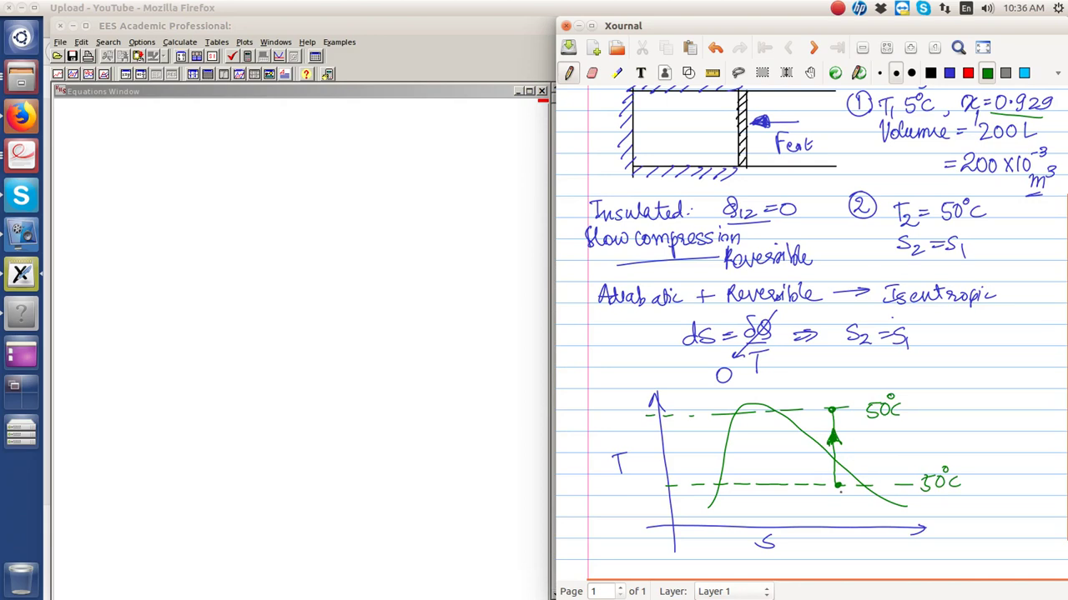
- Drop a dashed line to the s axis and label it s1 = s2
left_click_drag(841, 519, 841, 535)
left_click_drag(846, 539, 849, 549)
left_click_drag(855, 540, 862, 540)
left_click_drag(855, 545, 866, 543)
left_click_drag(873, 541, 878, 546)
- Write the energy balance Q12 = 0 = U2 − U1 + W12 above the diagram
mouse_move(921, 358)
left_mouse_down()
mouse_move(925, 386)
mouse_move(943, 369)
left_mouse_up()
left_click_drag(934, 375, 944, 375)
left_click_drag(953, 365, 948, 384)
left_click_drag(936, 389, 967, 381)
mouse_move(967, 394)
left_mouse_down()
mouse_move(974, 404)
mouse_move(924, 391)
left_mouse_up()
left_click_drag(928, 383, 1005, 385)
mouse_move(1006, 397)
left_mouse_down()
mouse_move(1006, 407)
mouse_move(1022, 397)
left_mouse_up()
mouse_move(1016, 390)
left_mouse_down()
mouse_move(1016, 404)
mouse_move(1040, 389)
mouse_move(1043, 407)
left_mouse_up()
left_click_drag(1045, 397, 1053, 405)
- Continue with = m(U2 − U1) + W12, adding an arrow pointing up to +W12
left_click_drag(924, 424, 942, 432)
mouse_move(946, 434)
left_mouse_down()
mouse_move(957, 422)
mouse_move(964, 434)
left_mouse_up()
mouse_move(976, 416)
left_mouse_down()
mouse_move(972, 440)
mouse_move(991, 420)
mouse_move(998, 443)
mouse_move(1013, 431)
left_mouse_up()
left_click(995, 431)
left_click_drag(1011, 421, 1021, 439)
mouse_move(1024, 433)
left_mouse_down()
mouse_move(1031, 445)
mouse_move(1016, 455)
left_mouse_up()
left_click_drag(1009, 448, 1008, 468)
mouse_move(1016, 453)
left_mouse_down()
mouse_move(1026, 465)
mouse_move(1035, 454)
mouse_move(1039, 474)
left_mouse_up()
left_click_drag(1043, 466, 1047, 473)
left_click_drag(999, 354, 980, 383)
left_click_drag(980, 383, 988, 379)
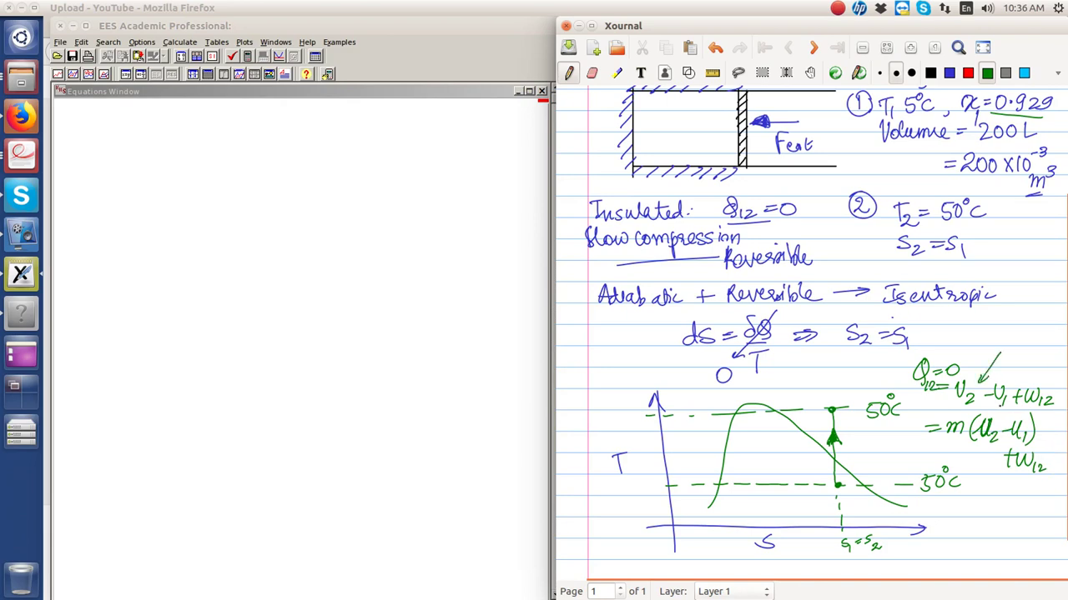
left_click_drag(985, 492, 986, 449)
left_click_drag(980, 457, 991, 455)
- Enter T[1] = 5, x[1] = 0.929, Volume = 200e-3 (m^3), T[2] = 50, S[2] = s[1] in EES
left_click(395, 294)
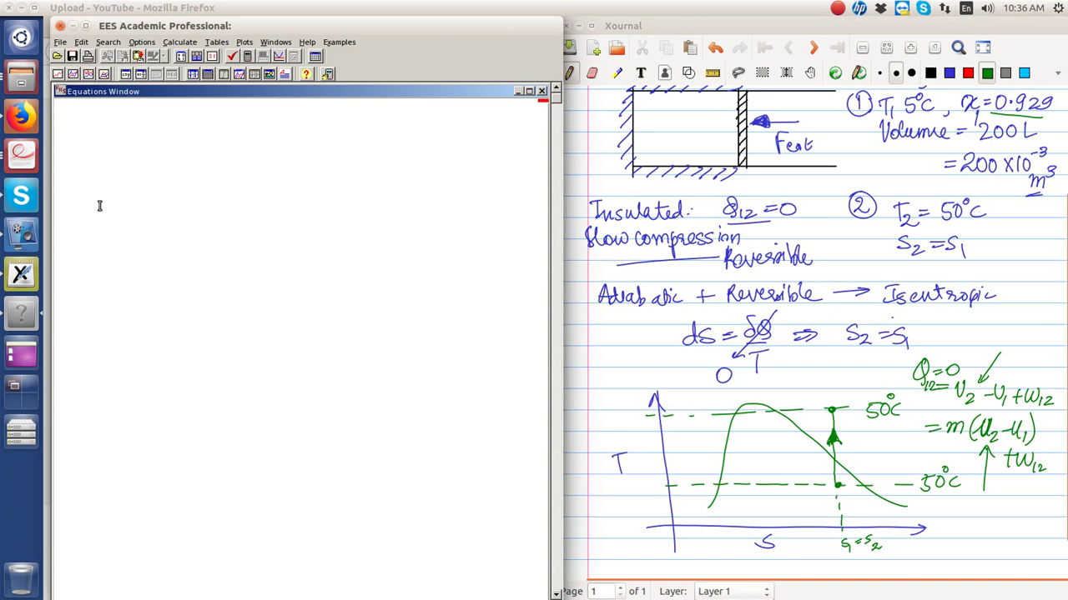
type("RT")
key("BackSpace")
key("BackSpace")
type("T1")
key("BackSpace")
type("[1] = 5 ")
type("x[1] = ")
type("0.929 ")
type("Volume = 200")
type("e-")
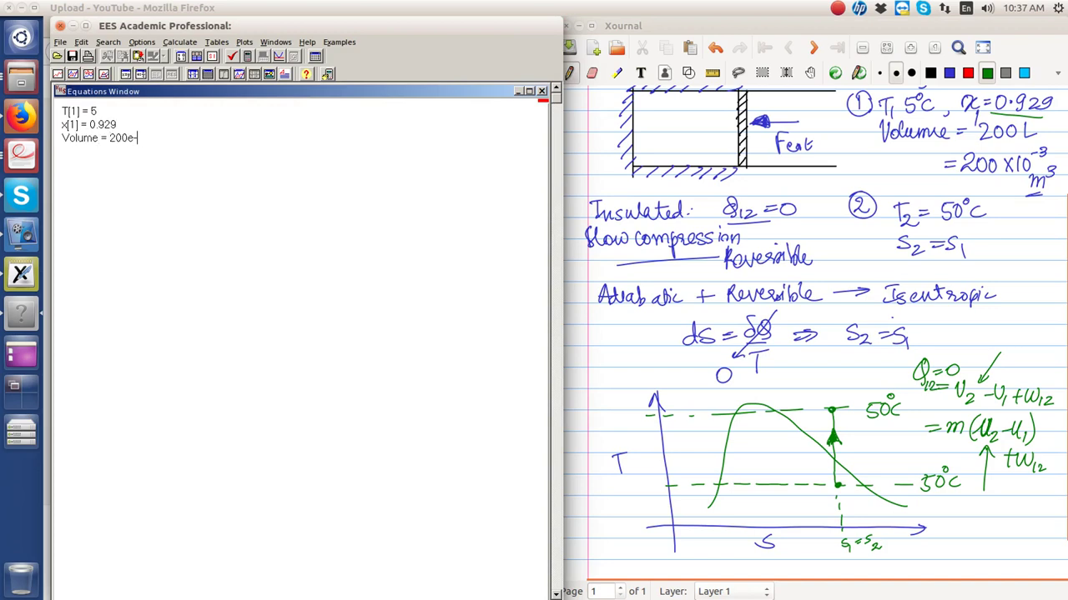
type("3 \"This is in m^3\"")
key("Return")
key("Return")
type("T[2] = 50 ")
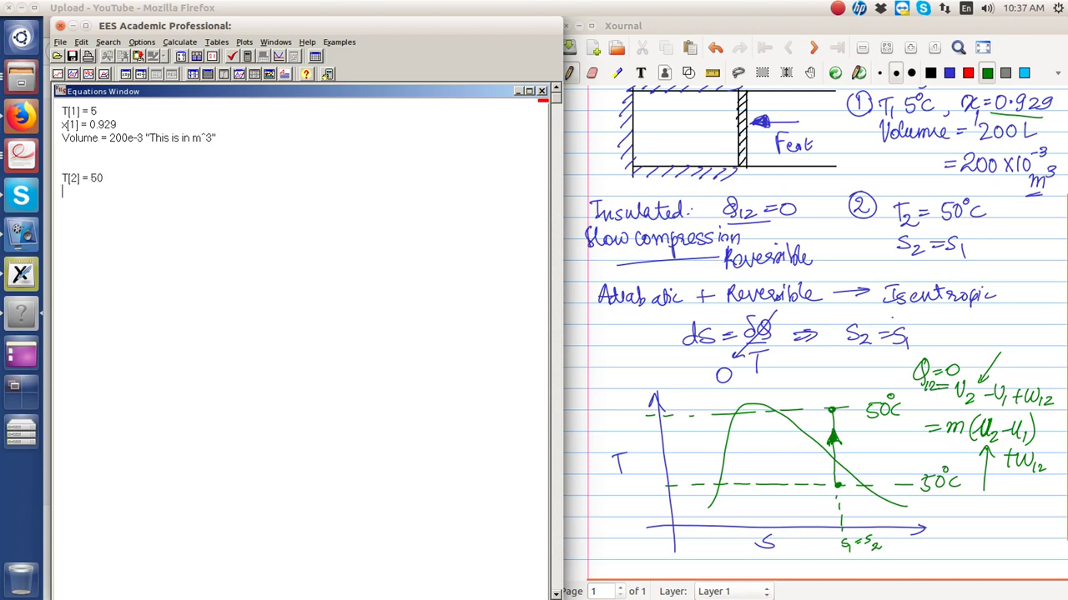
type("S[2]= s[1]")
- Add the equation s[1] = entropy(ammonia, T = T[1], X = x[1])
key("BackSpace")
type("ss[1]  = entropy(ammonia, ")
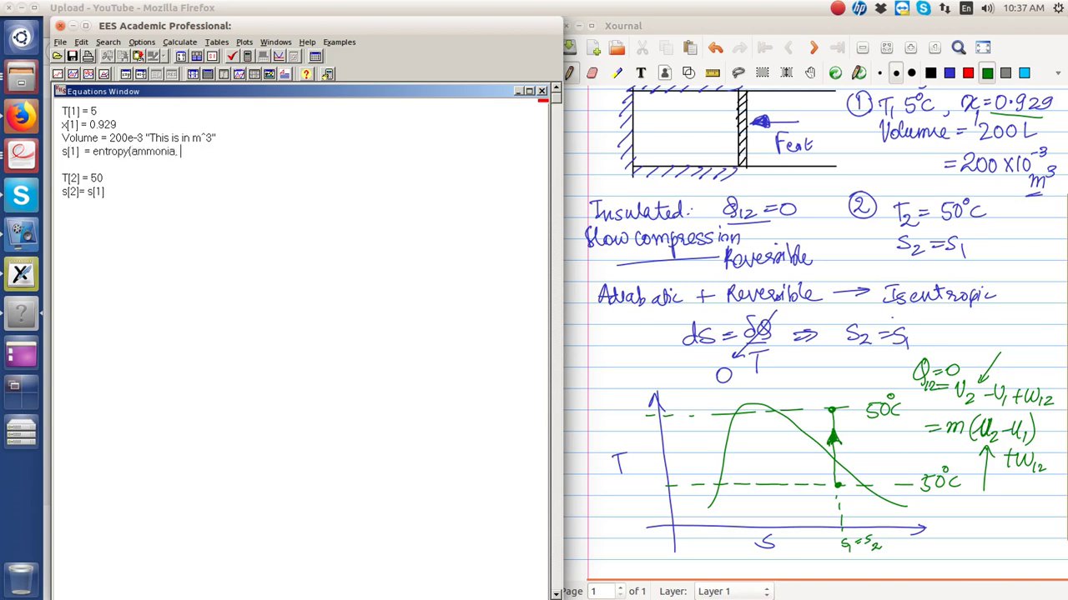
type("T = T[1], X = x[1])")
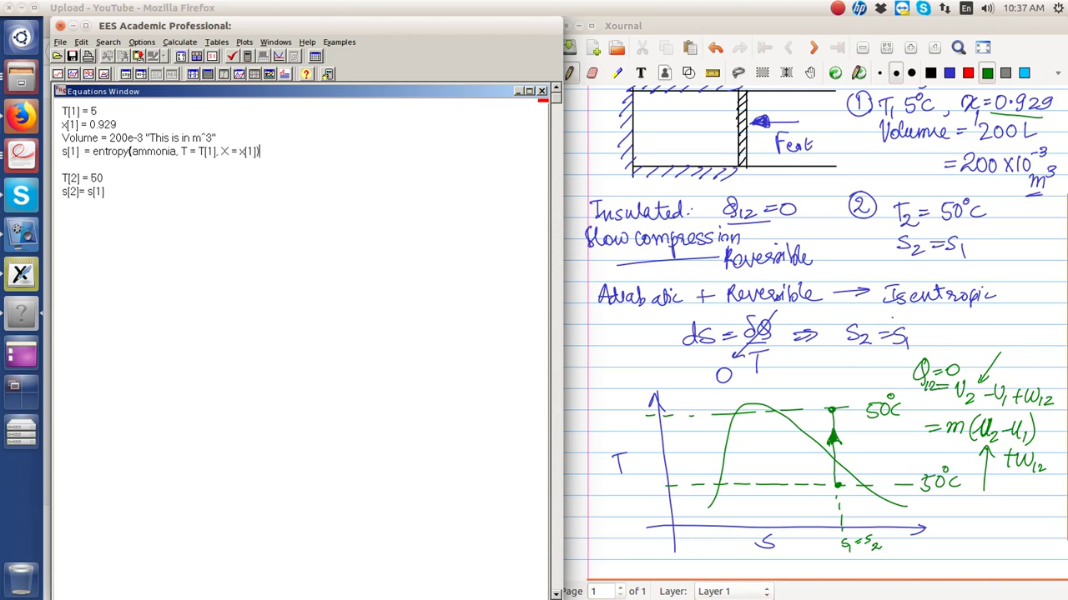
key("Return")
key("Return")
key("Return")
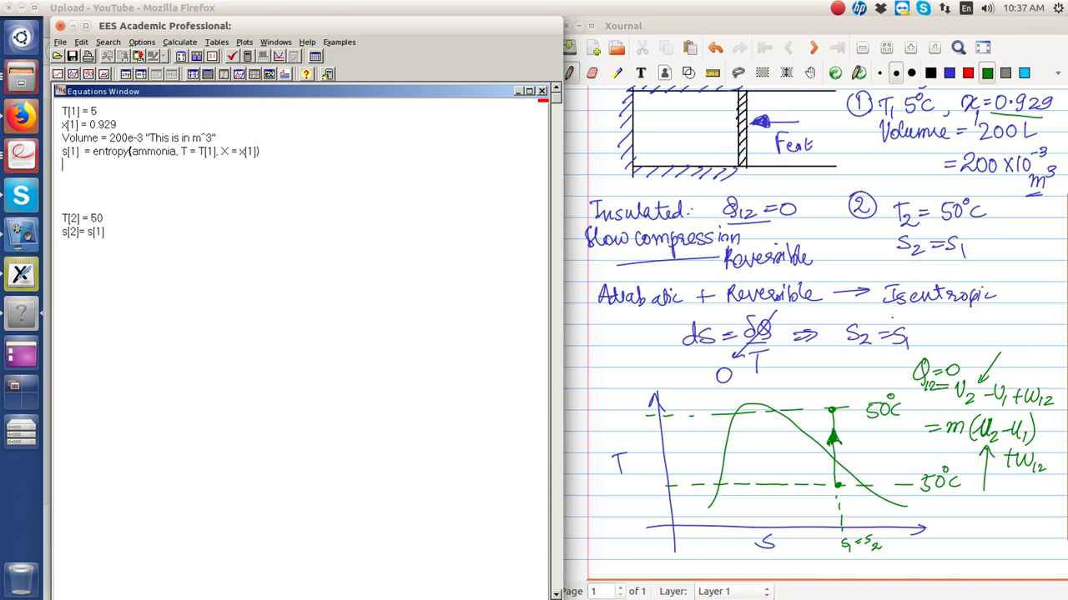
- Add sp_vol[1] = volume(ammonia, T = T[1], X = x[1]) and mass = Volume/sp_vol[1]
type("sp_vol[1] = volume")
left_click_drag(264, 151, 125, 152)
key("ctrl+c")
left_click(187, 168)
key("ctrl+v")
key("Return")
type("mass = ")
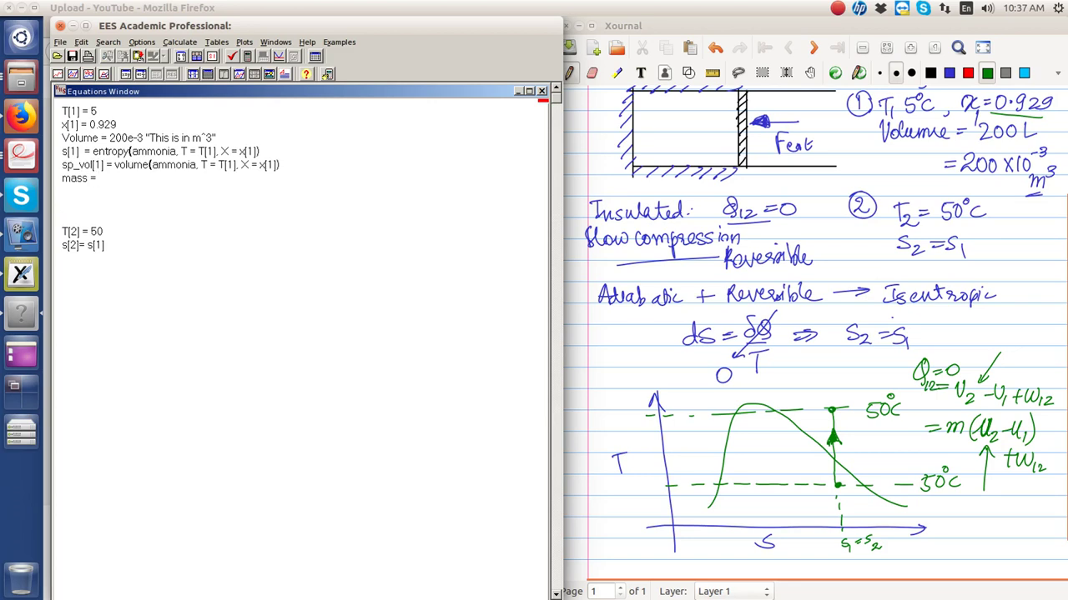
type("Volume/sp_vol[1]")
- Select the s[2] = s[1] line and place the cursor at its end
triple_click(73, 155)
left_click(105, 246)
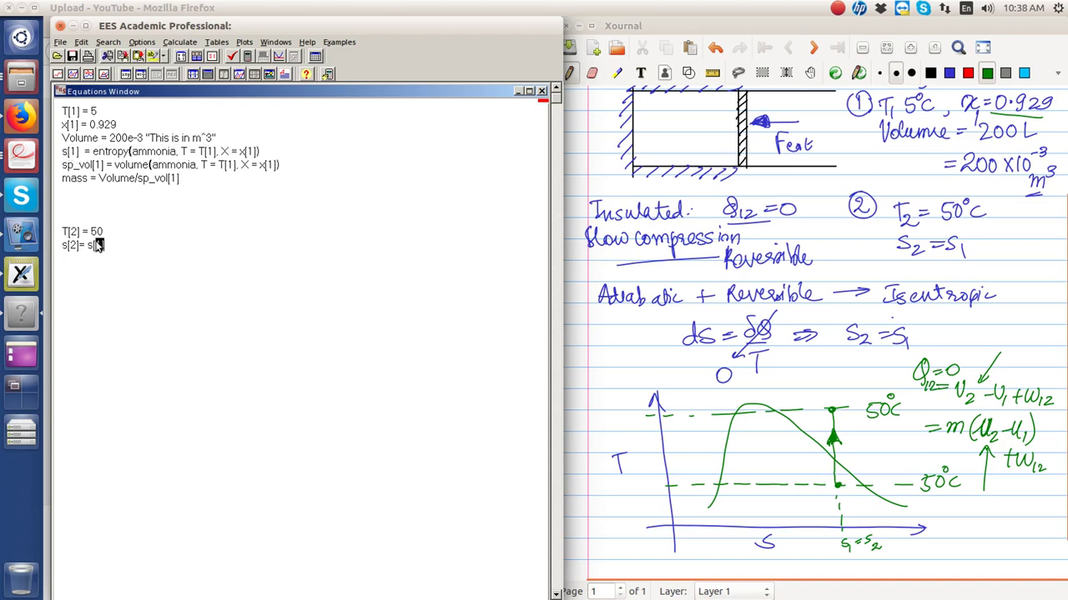
left_click_drag(105, 246, 65, 232)
left_click(107, 246)
- Create an ammonia T-s property plot without constant quality lines
left_click(224, 279)
left_click(243, 42)
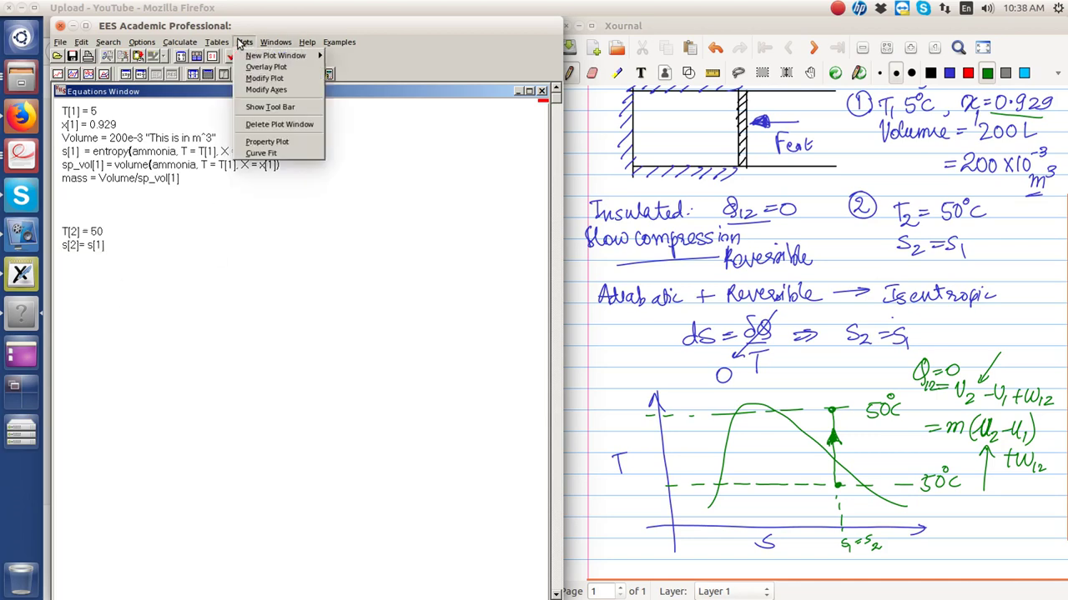
left_click(254, 143)
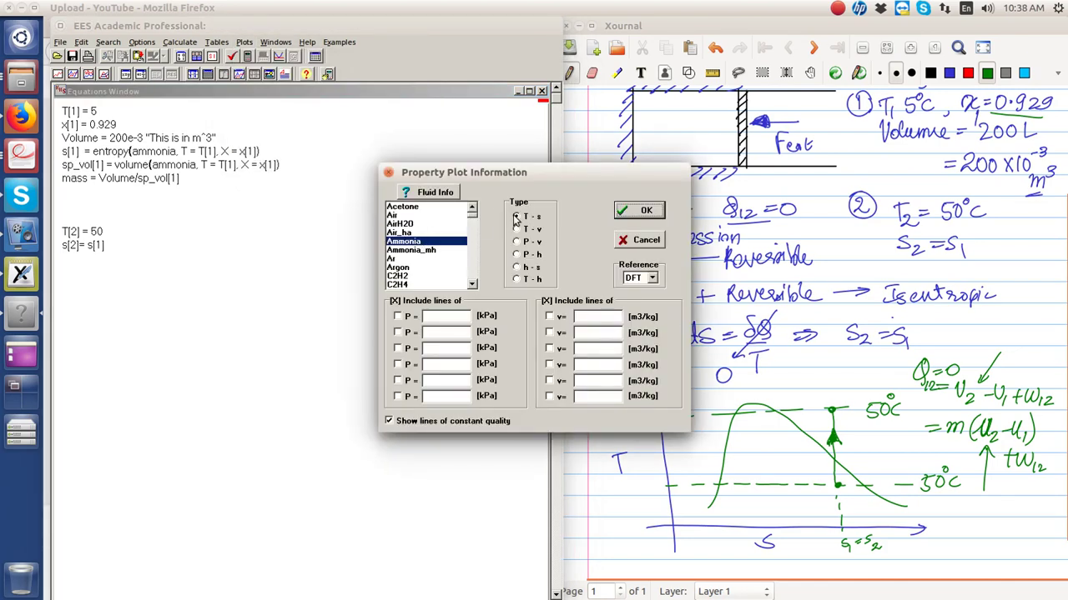
left_click(482, 423)
left_click(642, 214)
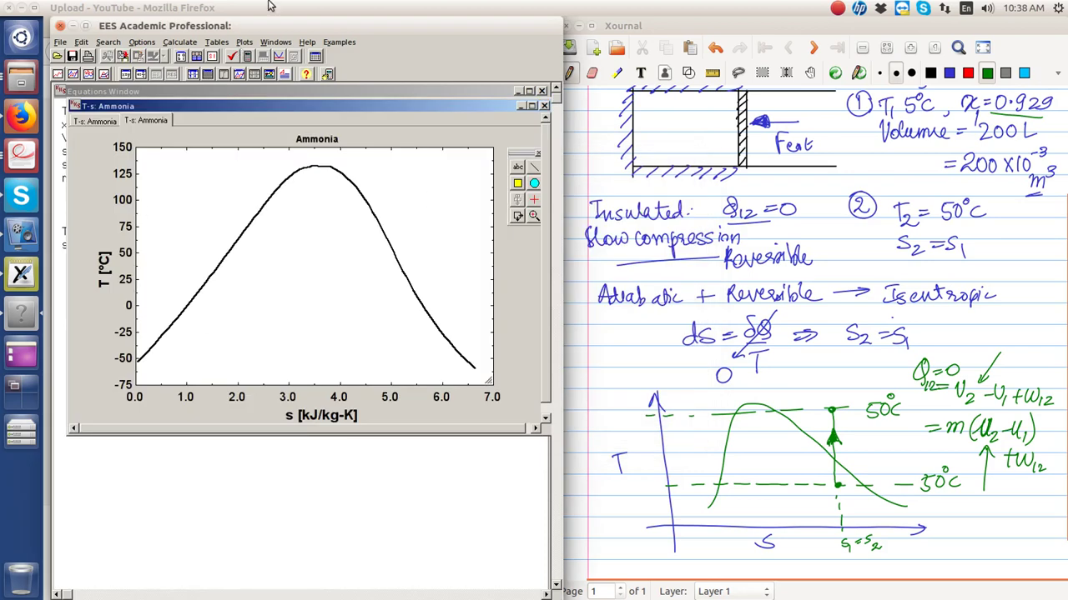
- Overlay states 1 to 2 on the T-s plot with X = s[i], Y = T[i] and square markers
left_click(243, 41)
left_click(264, 67)
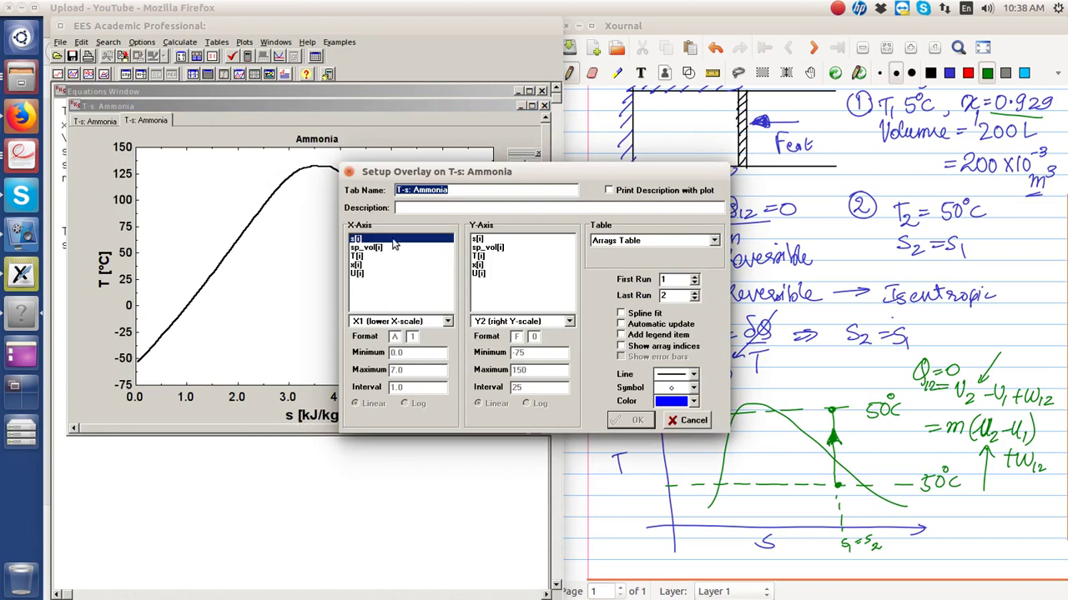
left_click(500, 256)
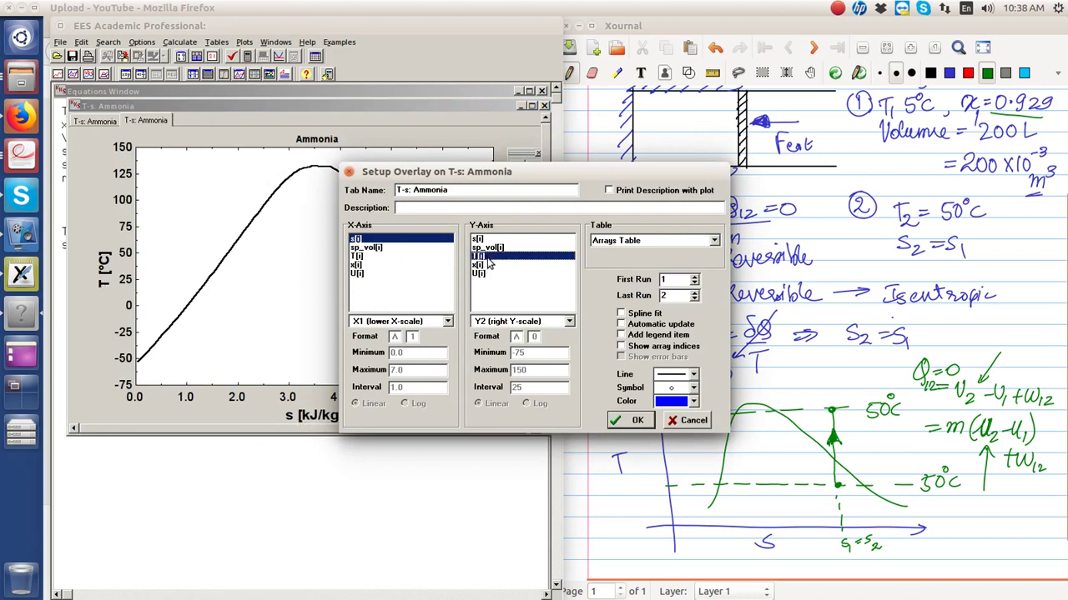
left_click(689, 385)
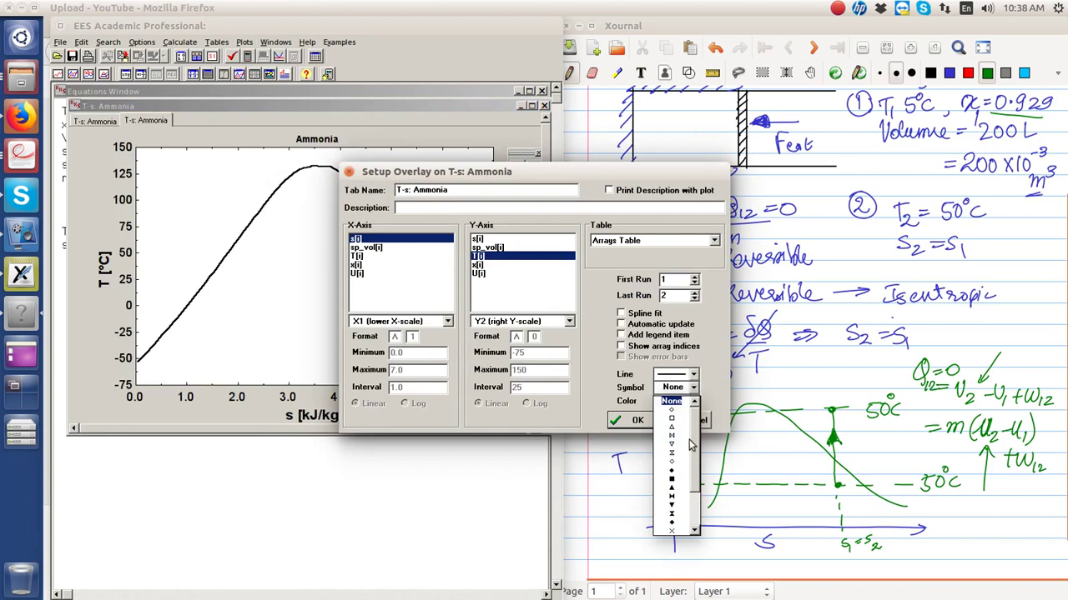
left_click(682, 482)
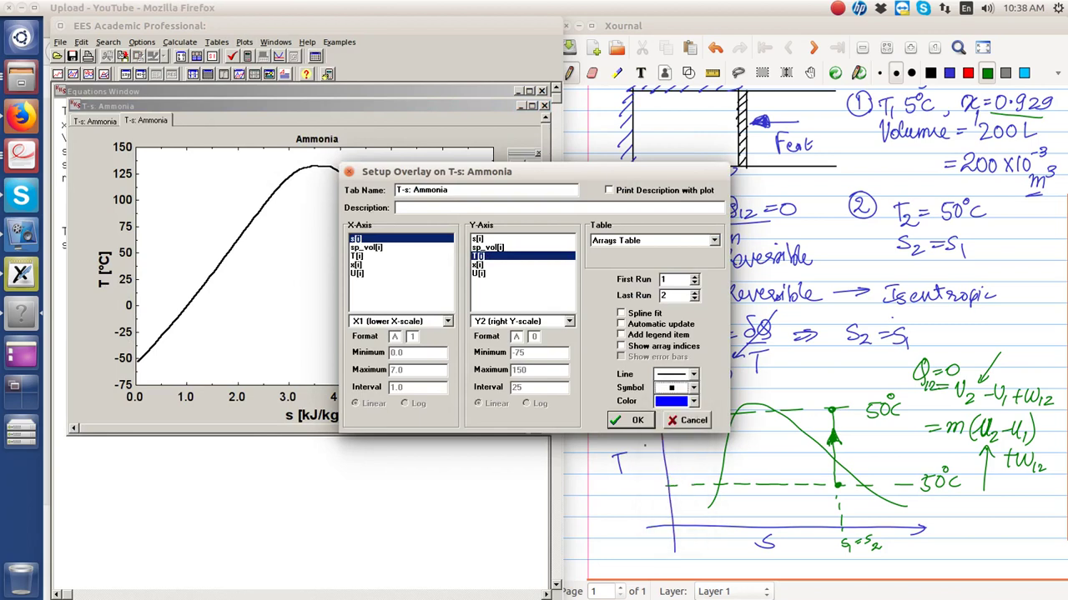
left_click(635, 420)
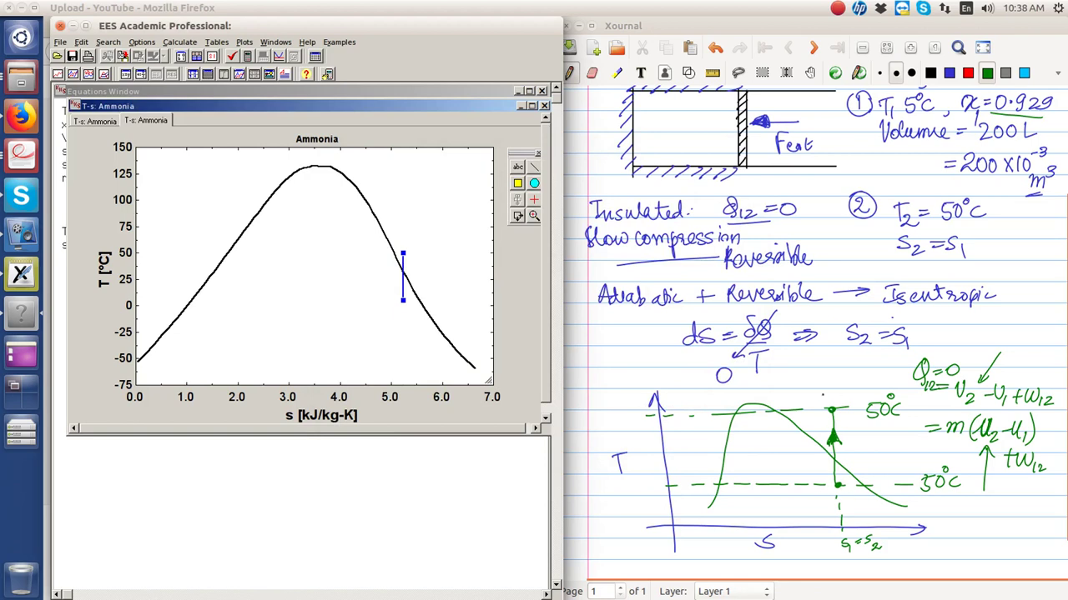
- Frame the Q12 = 0 energy balance with a green box in Xournal, then close EES's T-s plot
left_click(784, 461)
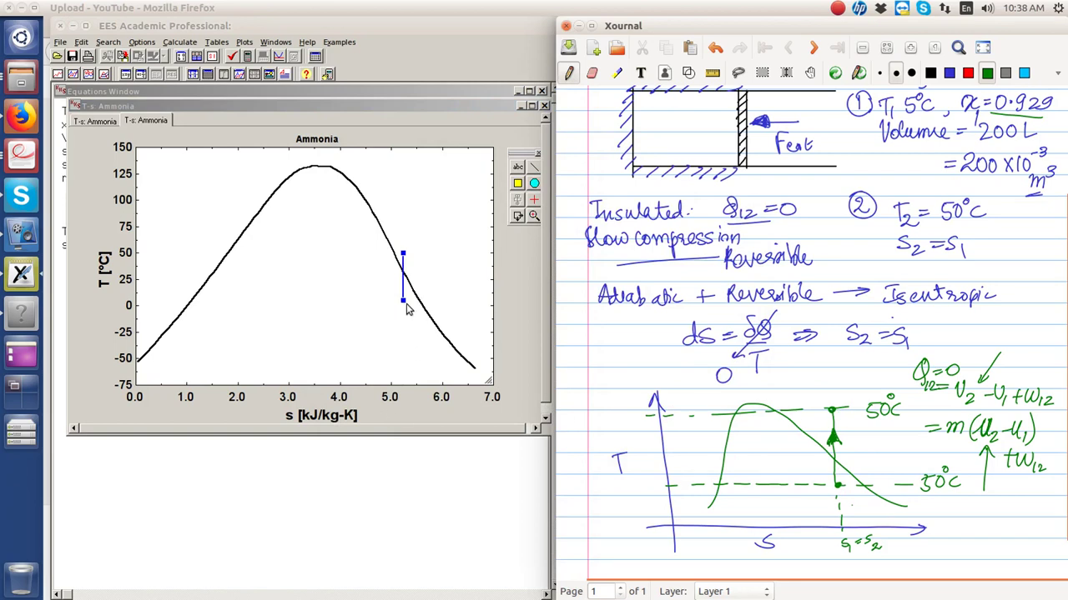
mouse_move(909, 361)
left_mouse_down()
mouse_move(921, 460)
mouse_move(1026, 480)
mouse_move(1053, 459)
mouse_move(1053, 372)
mouse_move(983, 353)
mouse_move(908, 361)
left_mouse_up()
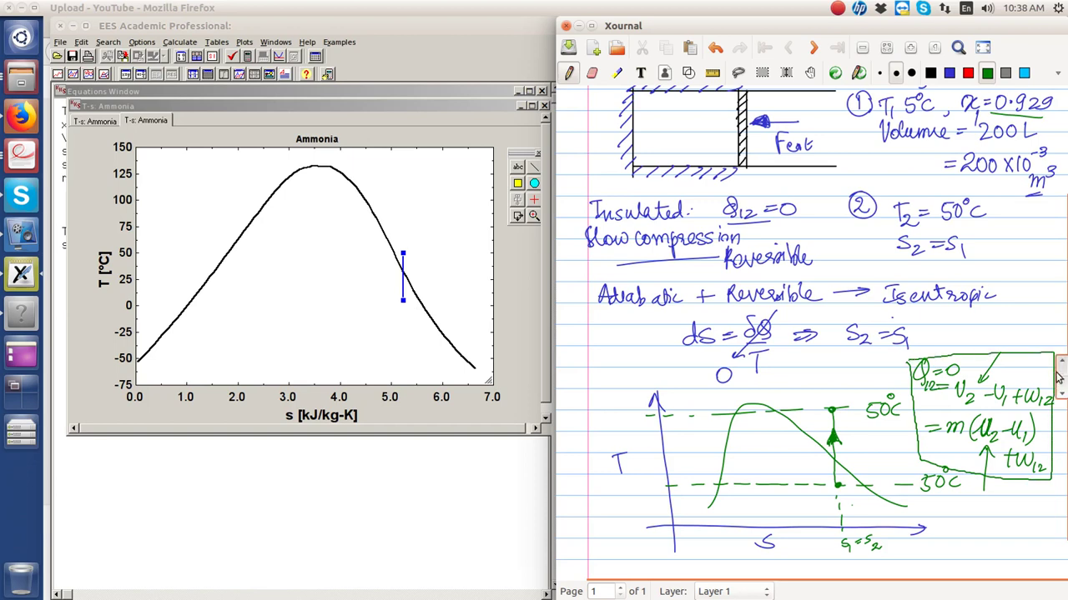
left_click(544, 106)
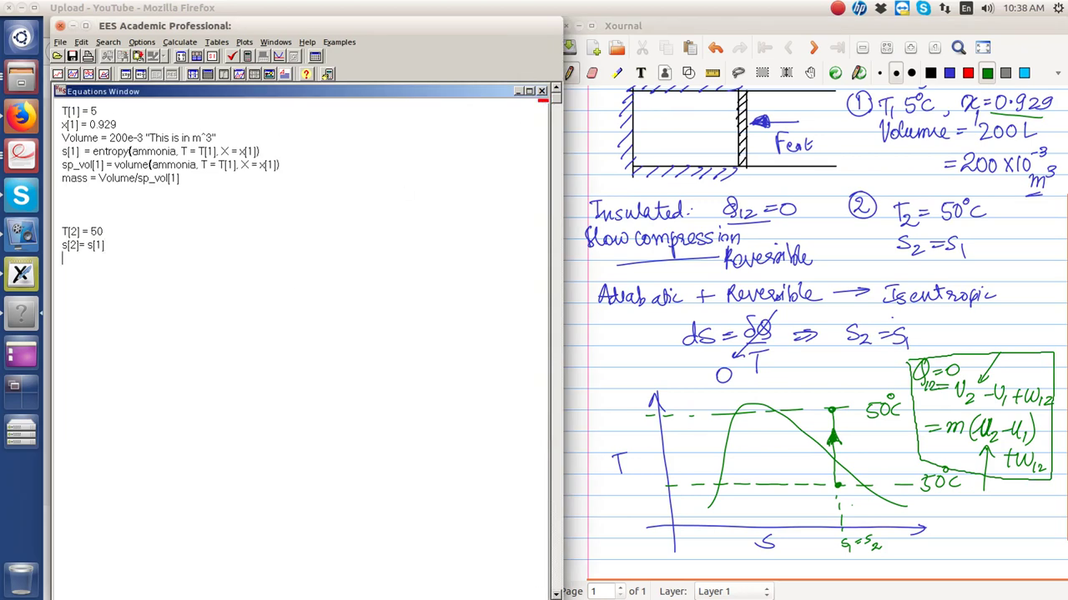
- Add Q12 = 0 and Q12 = mass*(u[2] - u[1]) + W12 to the equations
key("Return")
key("Return")
type("Q12 = 0")
key("Return")
key("Return")
type("Q12 = mass*(u[p]")
key("BackSpace")
key("BackSpace")
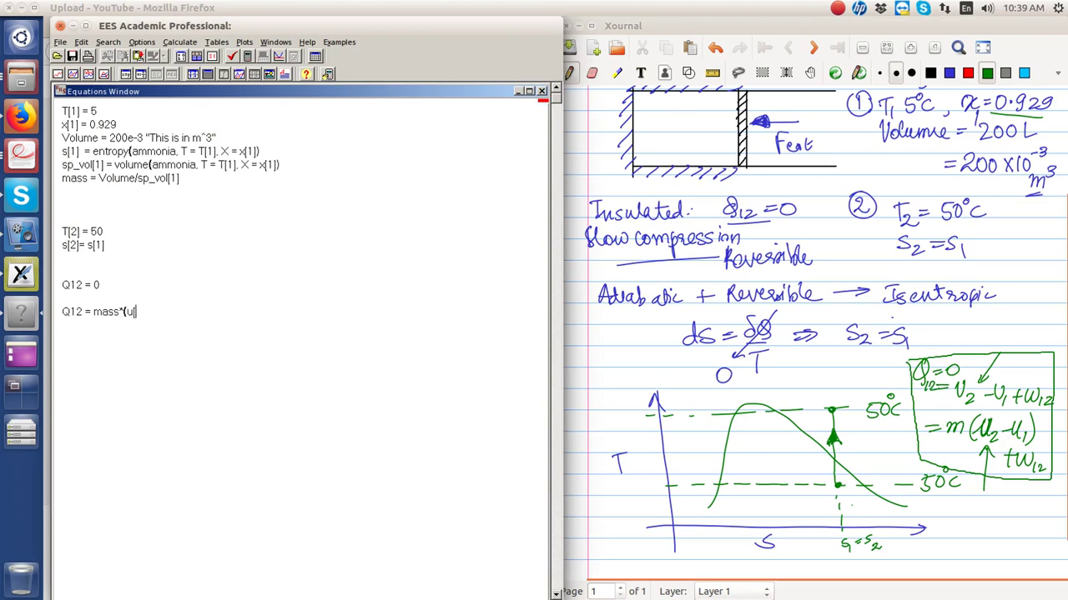
type("2] - u[1]) + W12")
- Add u[1] = intenergy(ammonia, T = T[1], X = x[1]) by adapting the copied entropy call
left_click(83, 189)
type("u[")
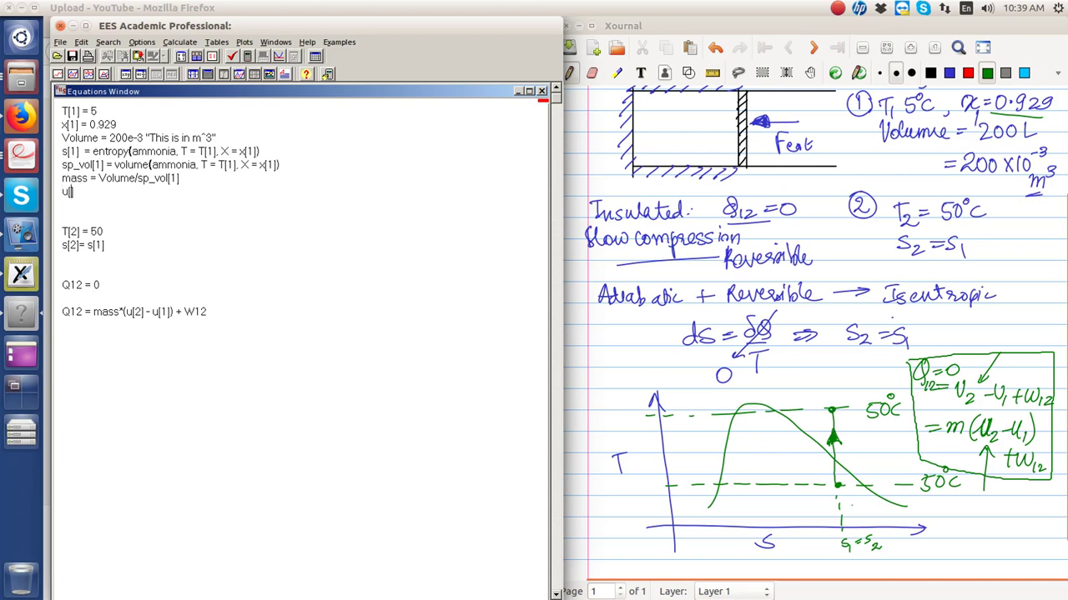
type("1] =")
left_click_drag(92, 152, 295, 154)
key("ctrl+c")
left_click(132, 191)
key("ctrl+v")
left_click(124, 191)
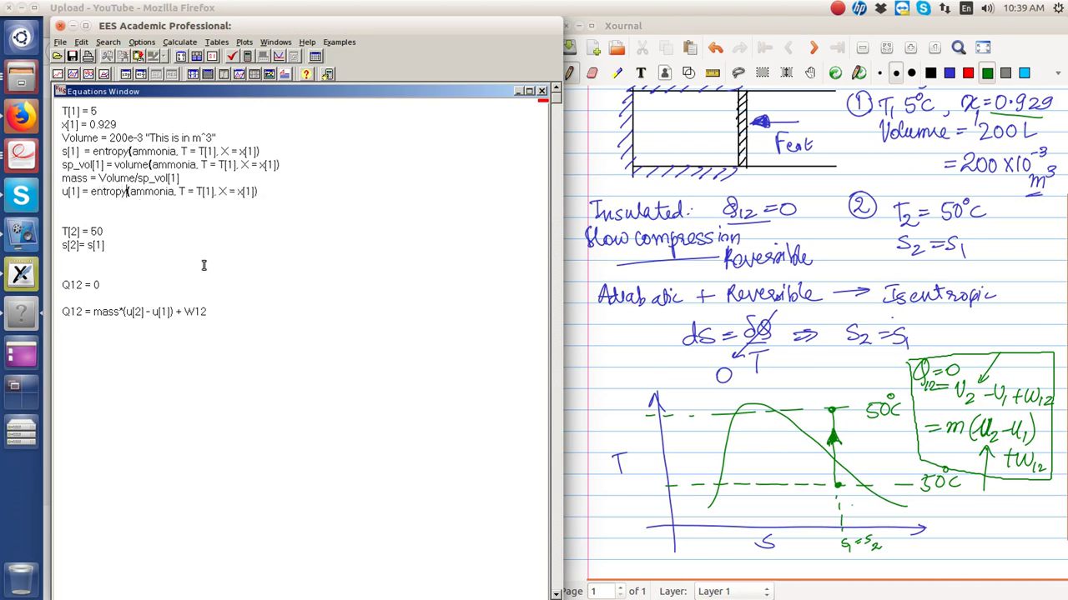
key("shift+Left")
key("shift+Left")
key("shift+Left")
key("shift+Left")
key("BackSpace")
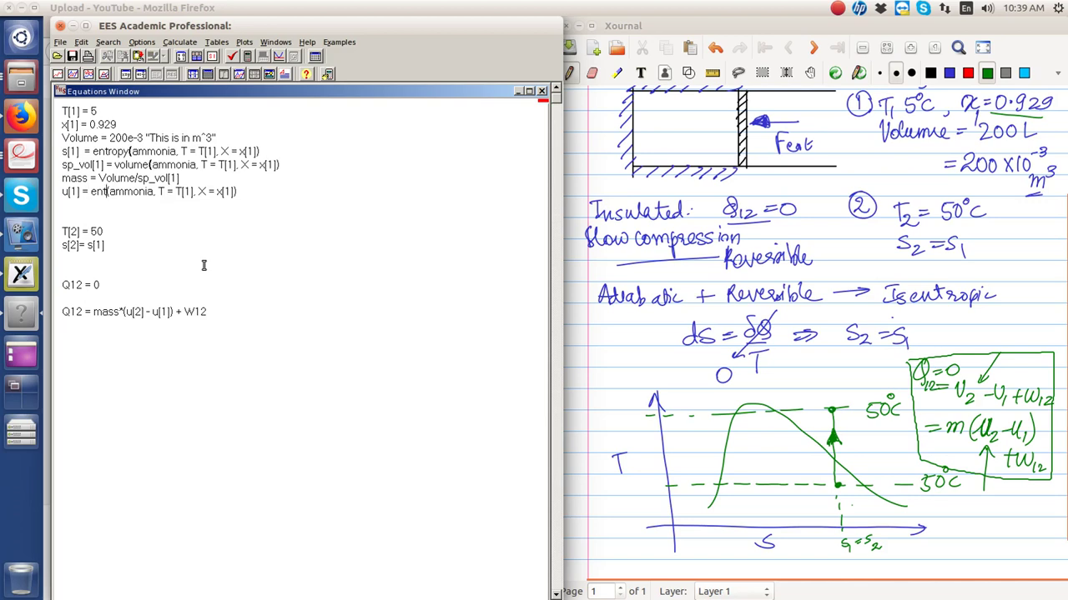
key("BackSpace")
key("BackSpace")
key("BackSpace")
type("intener")
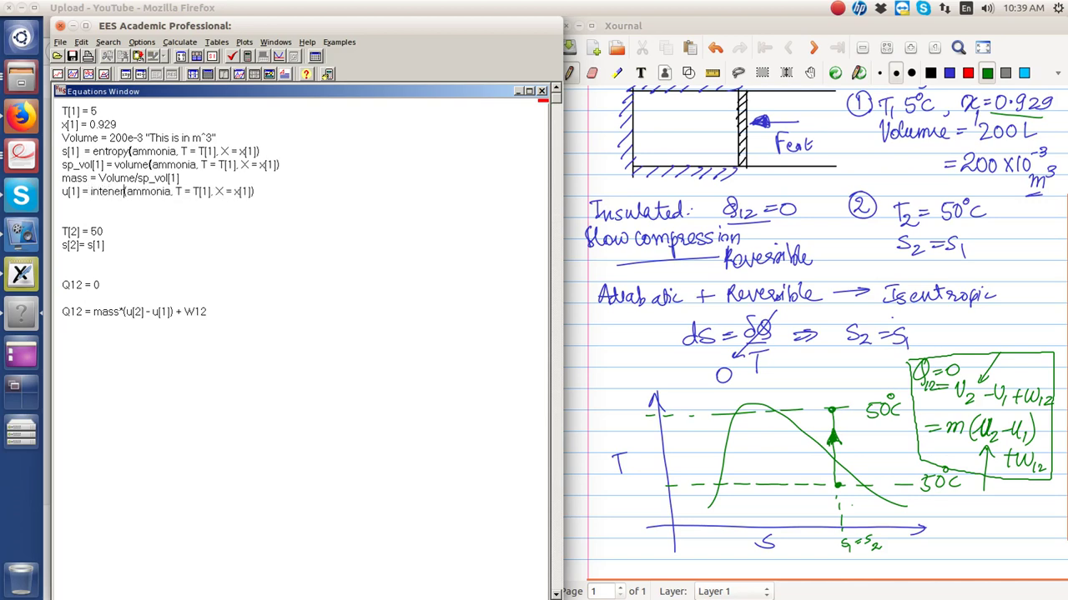
type("gy")
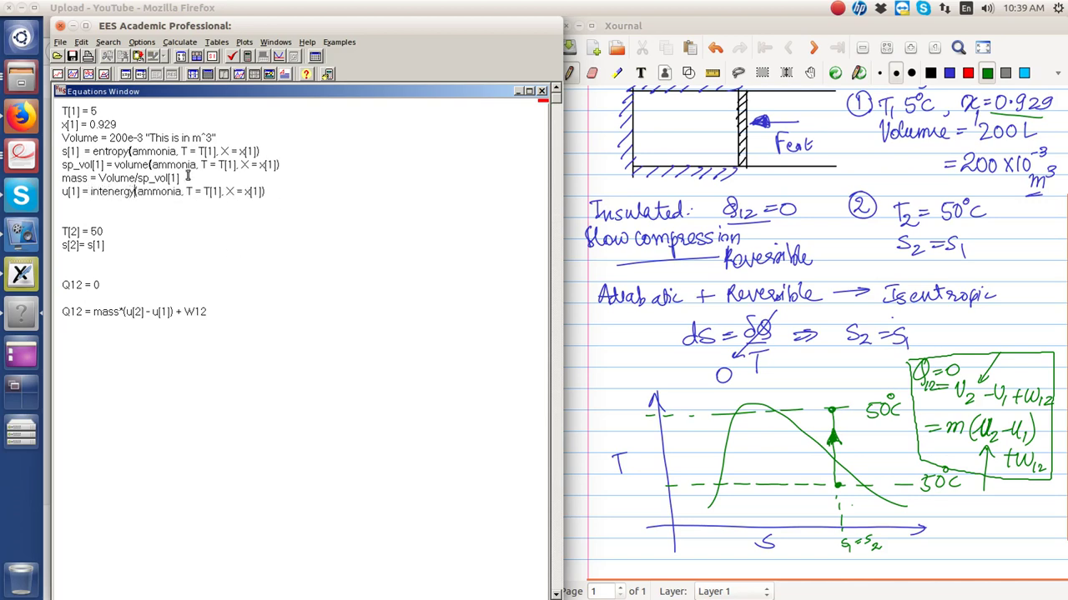
- Add u[2] = intenergy(ammonia, T = T[2], s = S[2]) below s[2] = s[1]
left_click(147, 243)
key("Return")
type("u[2]")
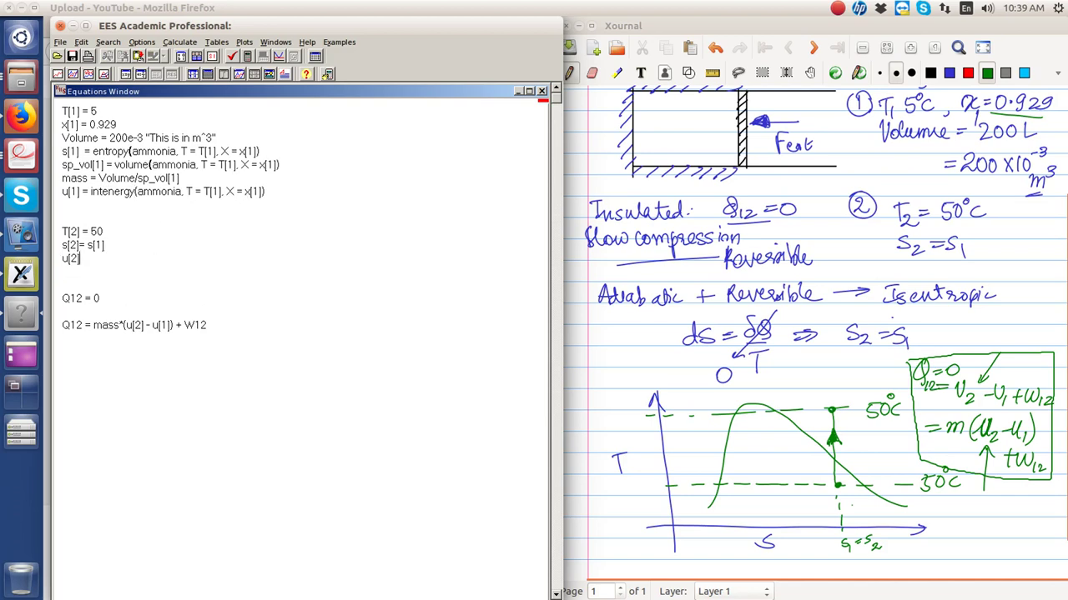
type(" = intenergy(ammon")
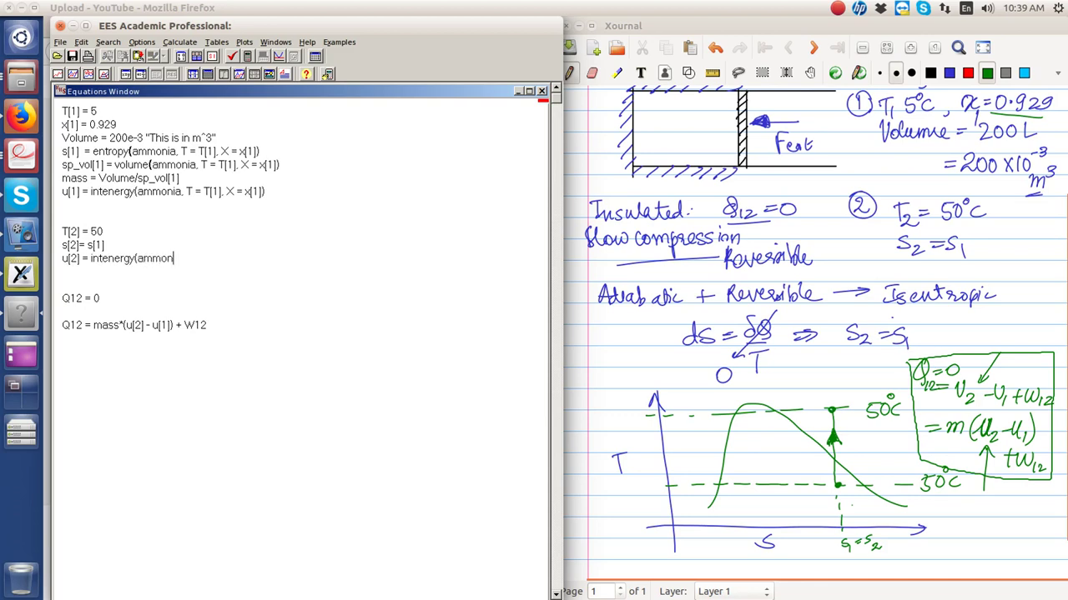
type("ia, T = T[2], s = S[2])")
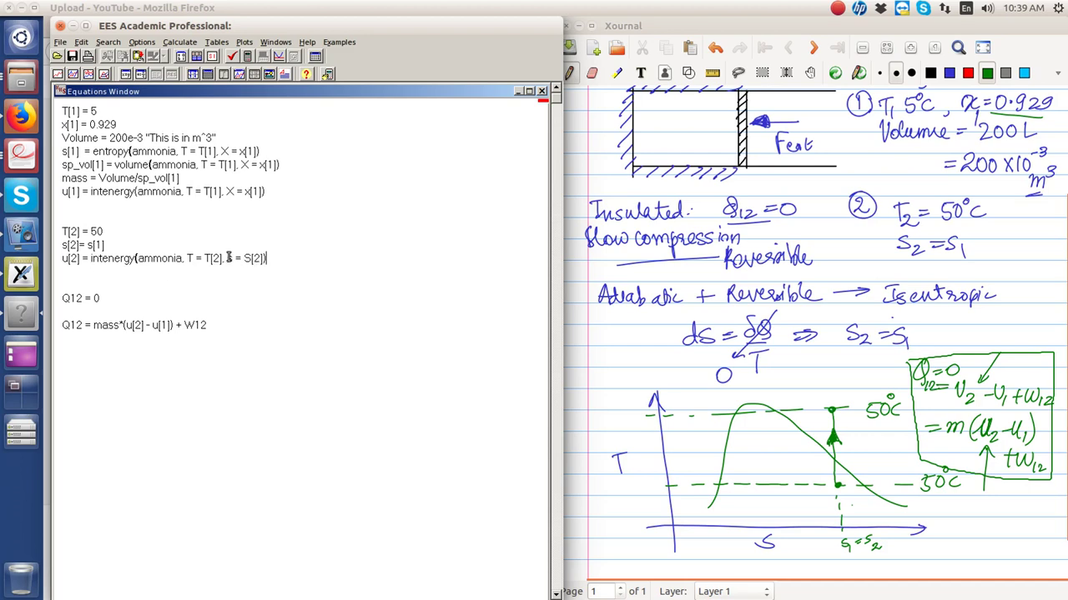
left_click_drag(227, 259, 266, 265)
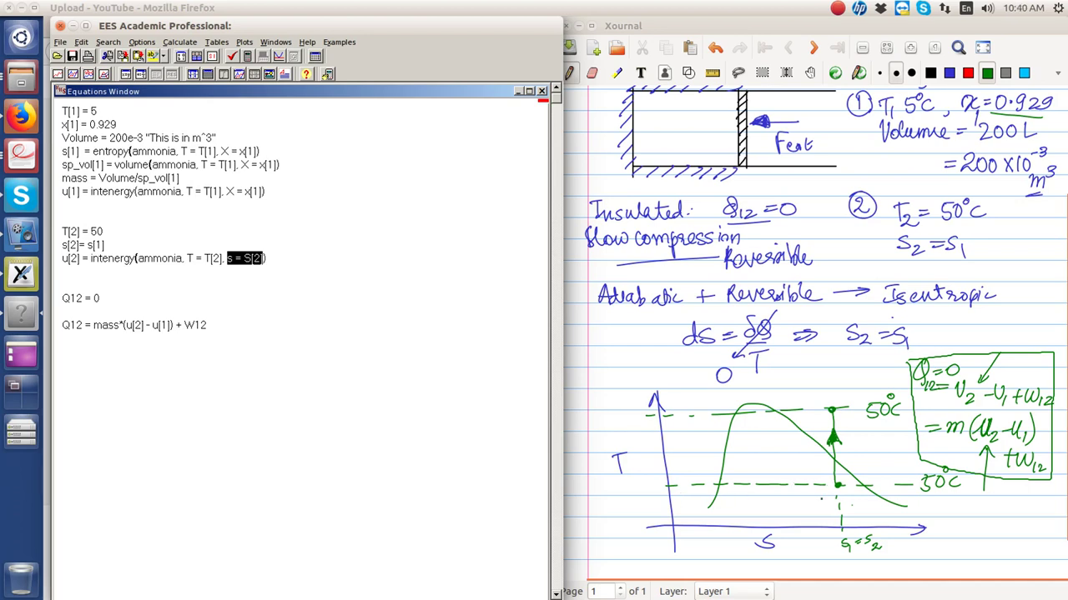
left_click(301, 252)
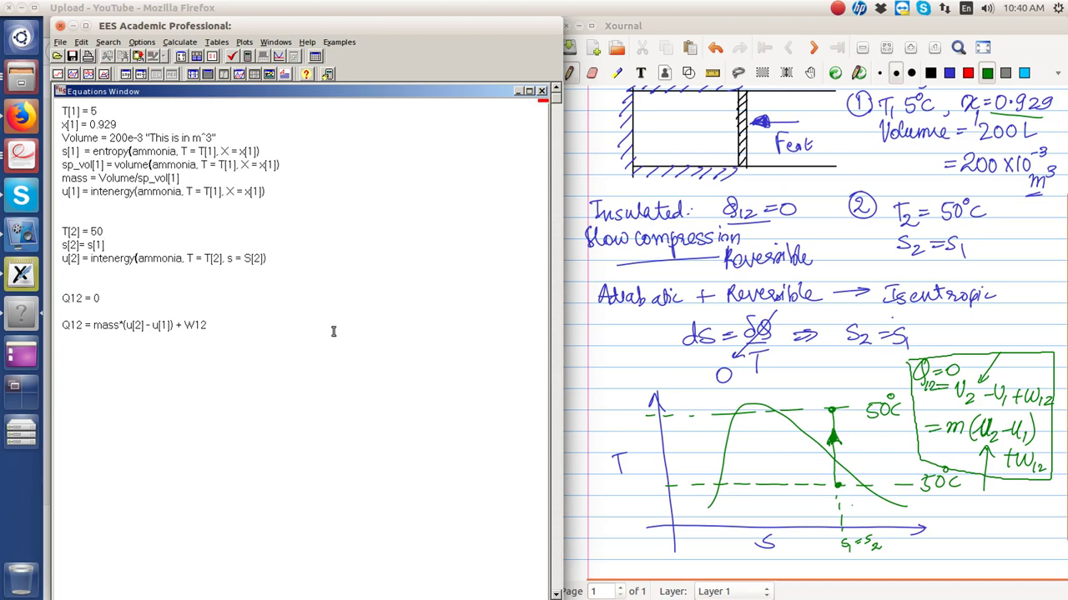
left_click_drag(287, 262, 135, 261)
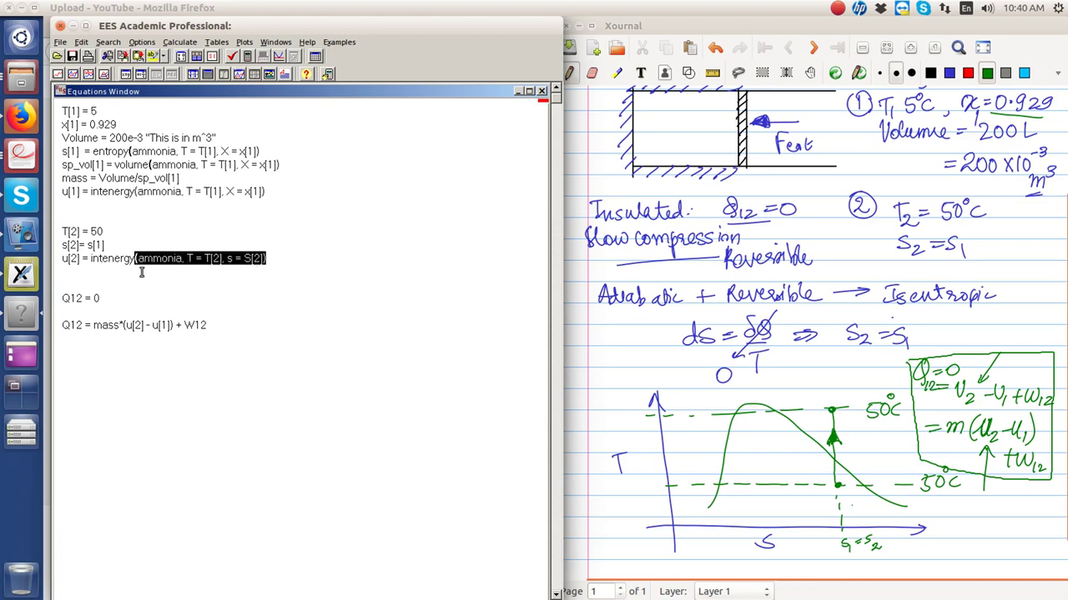
left_click(77, 278)
left_click_drag(81, 260, 59, 261)
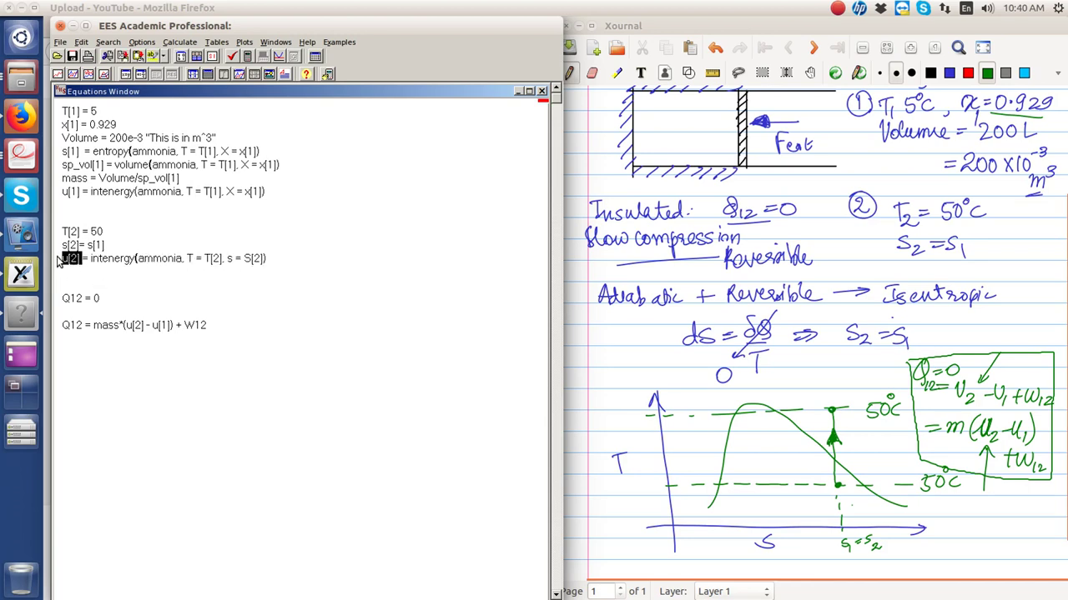
left_click_drag(185, 259, 267, 258)
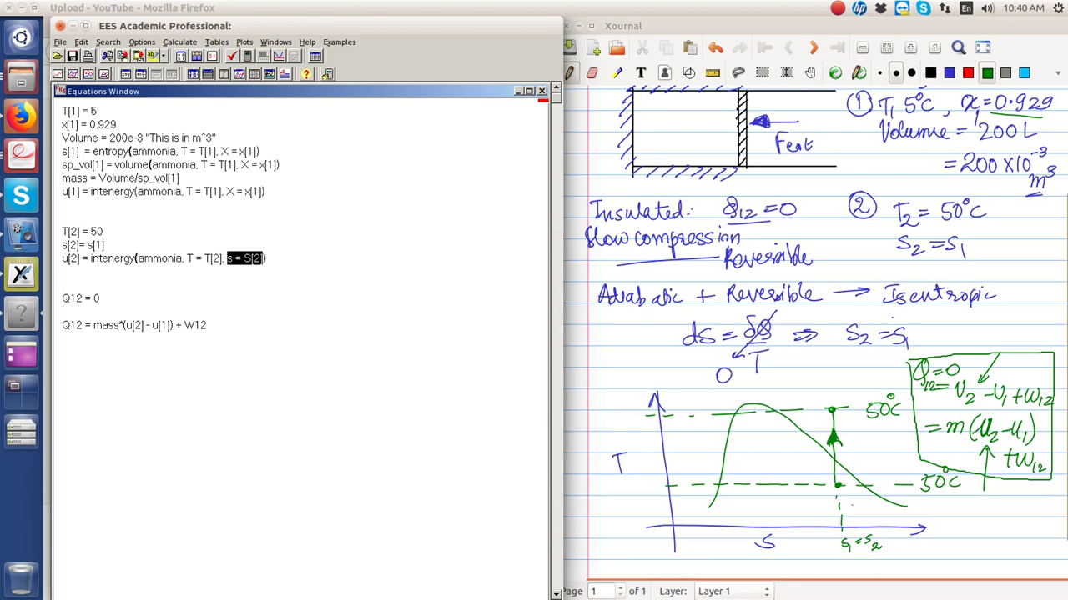
key("alt+Tab")
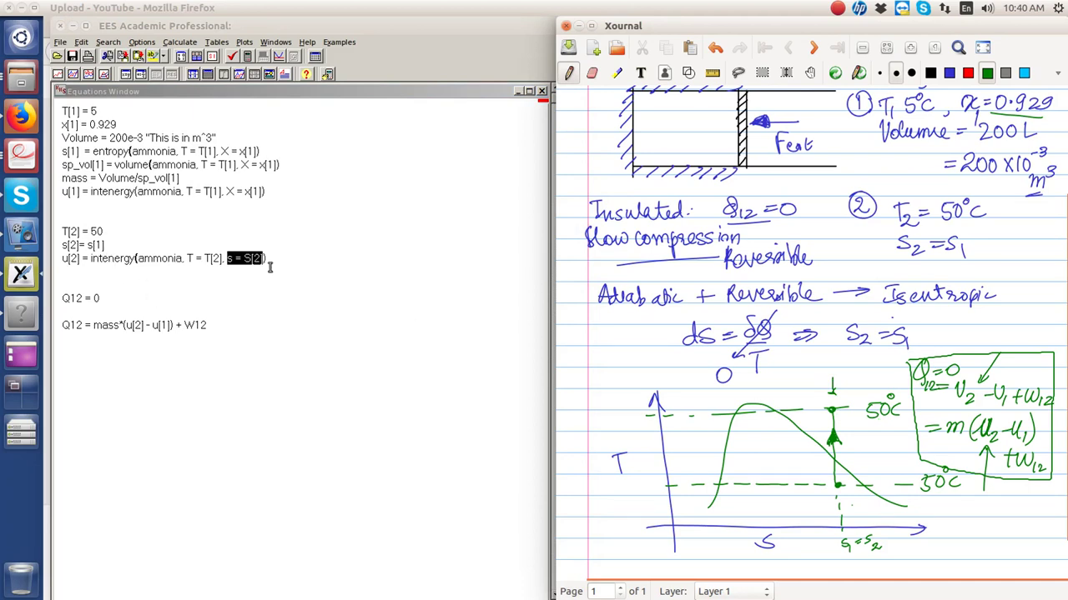
- Solve the equations, giving mass = 0.8888 and W12 = -108.2 kJ with s[1] = s[2] = 5.237
left_click(244, 42)
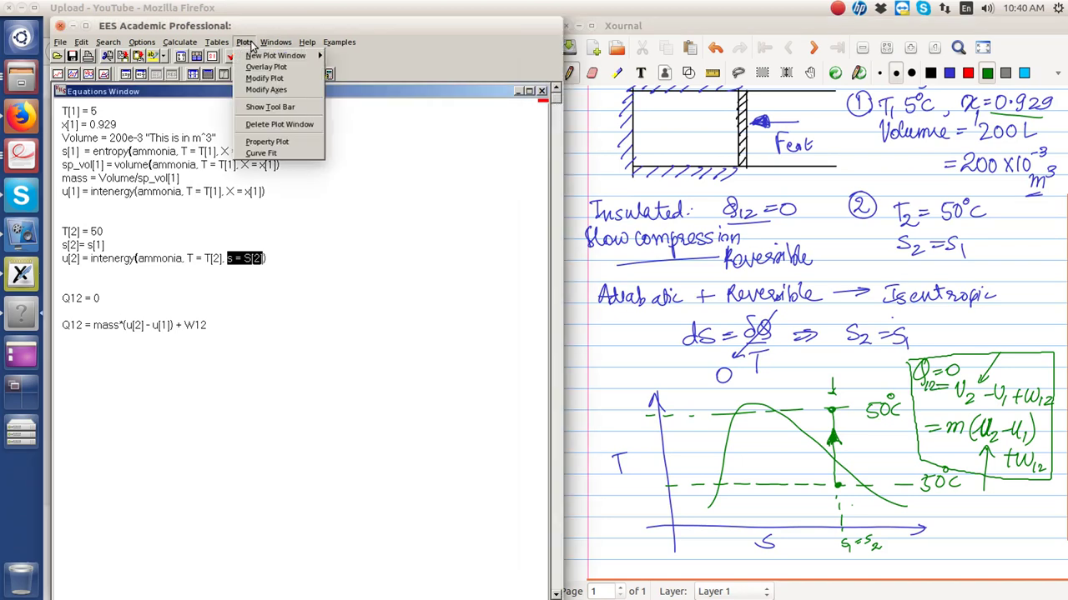
left_click(243, 42)
left_click(248, 56)
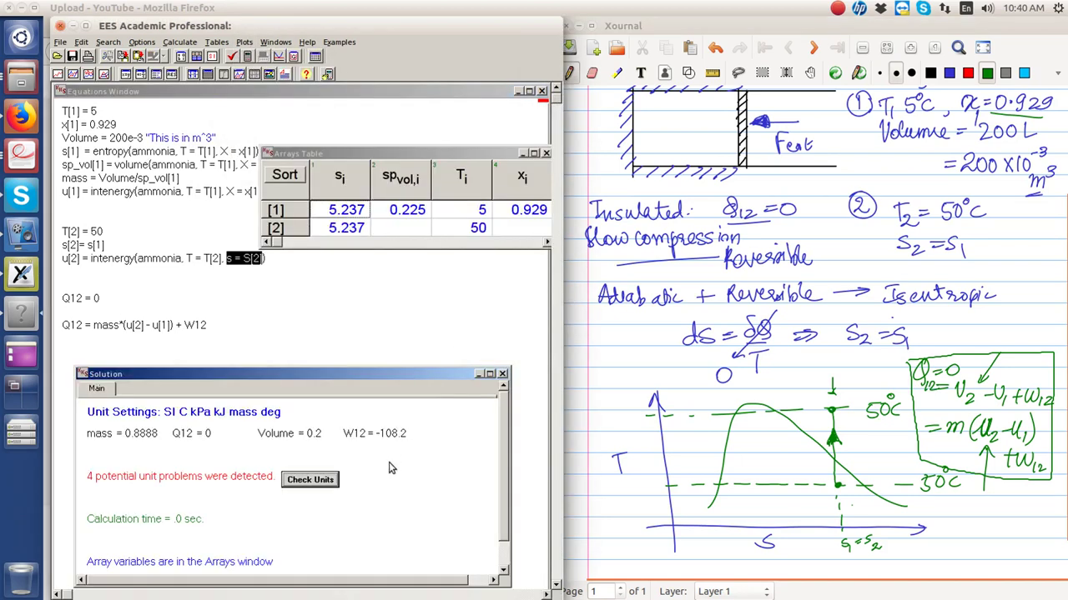